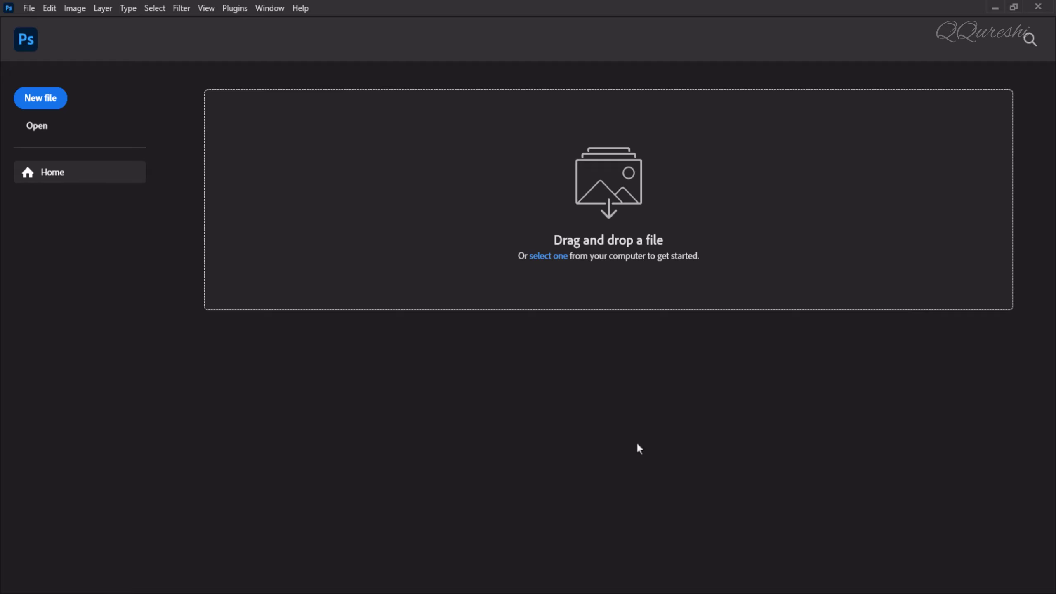
# - Create a 2000 × 2000 px document with a custom blue #2035ff background
pyautogui.hotkey('ctrl', 'n')
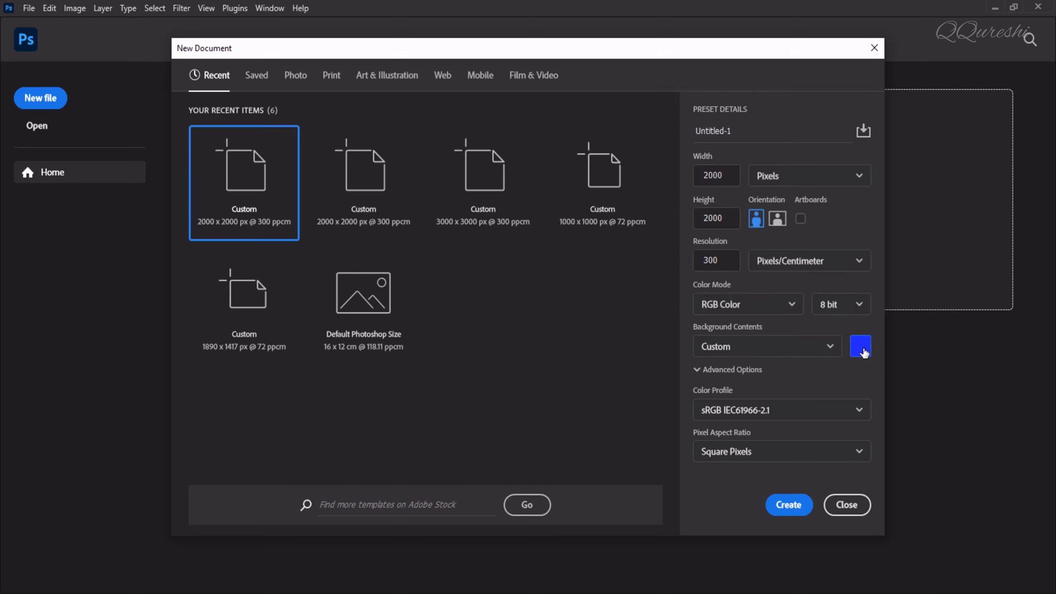
pyautogui.click(862, 352)
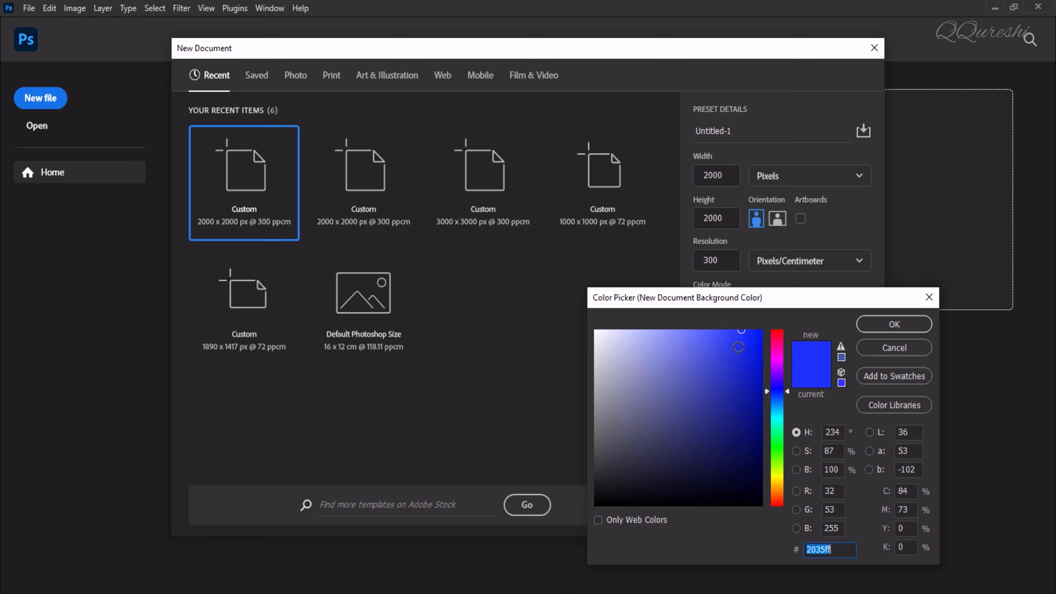
pyautogui.click(882, 325)
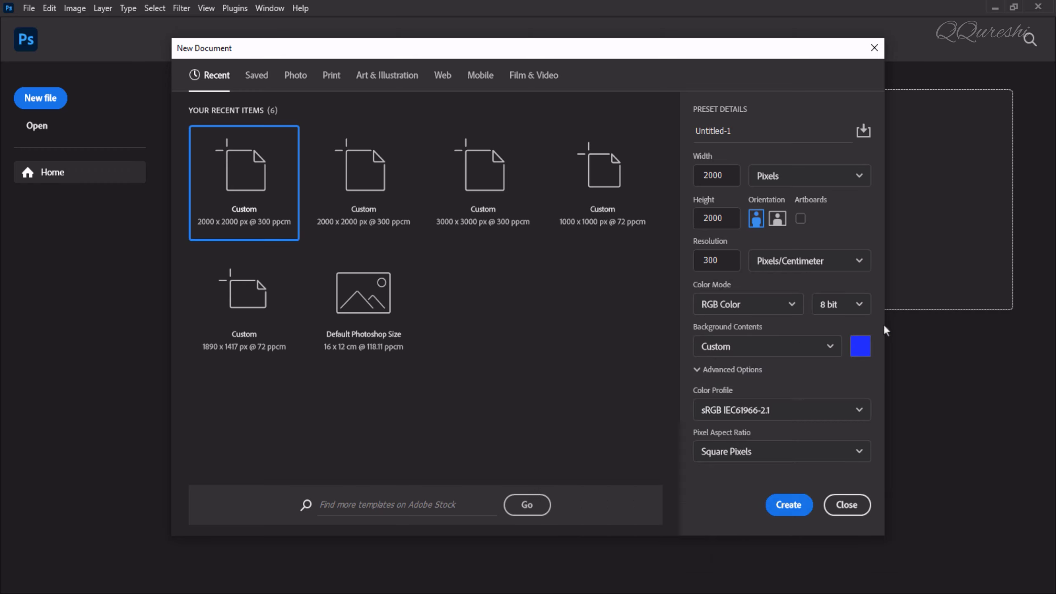
pyautogui.click(789, 504)
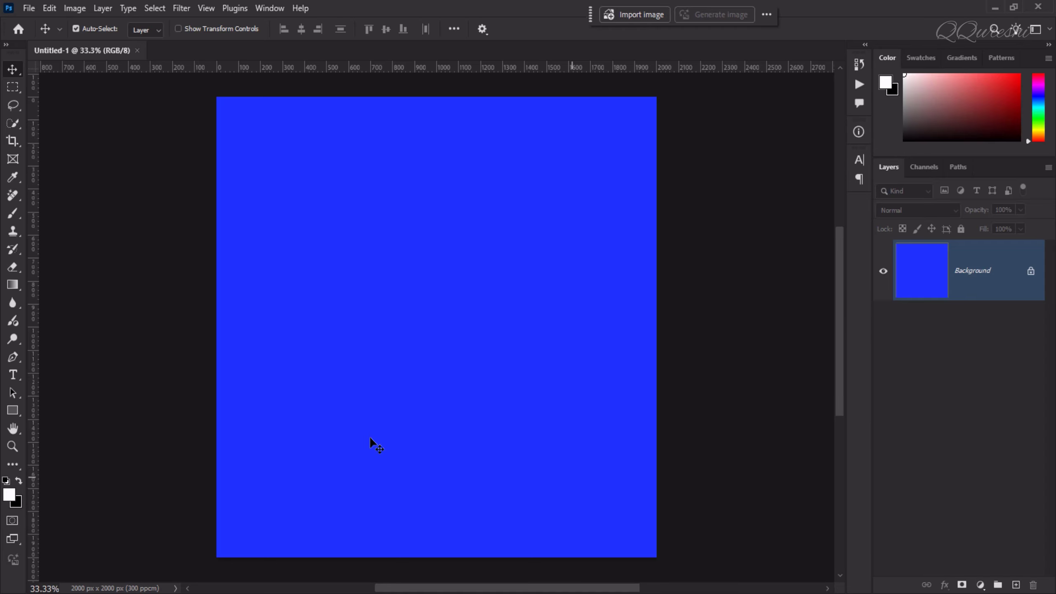
# - Add a 'TEXT' type layer near the canvas centre and set it to 72 pt
pyautogui.click(13, 375)
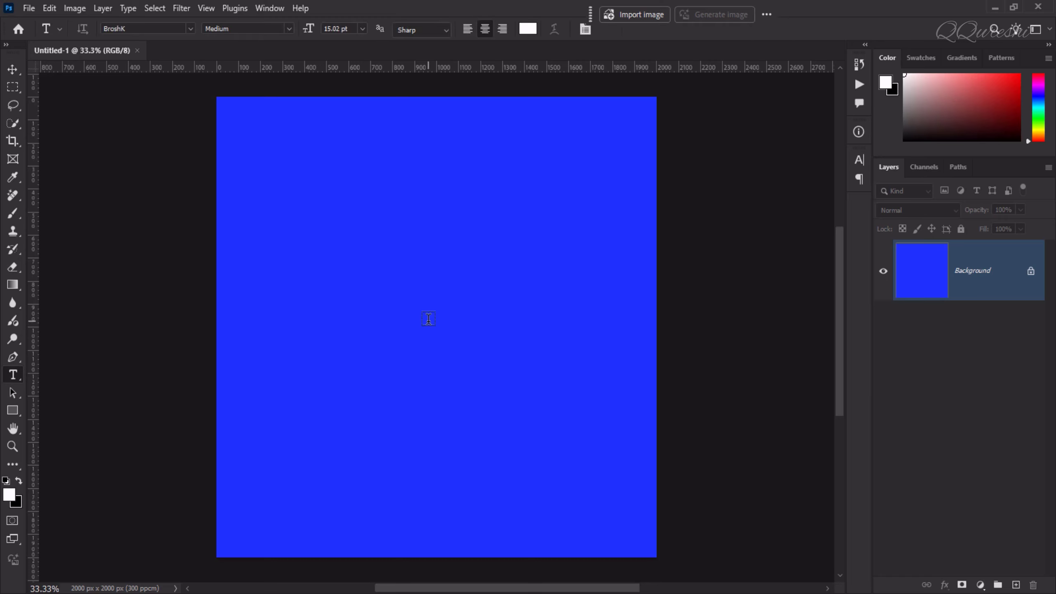
pyautogui.click(428, 319)
pyautogui.write('TEXT')
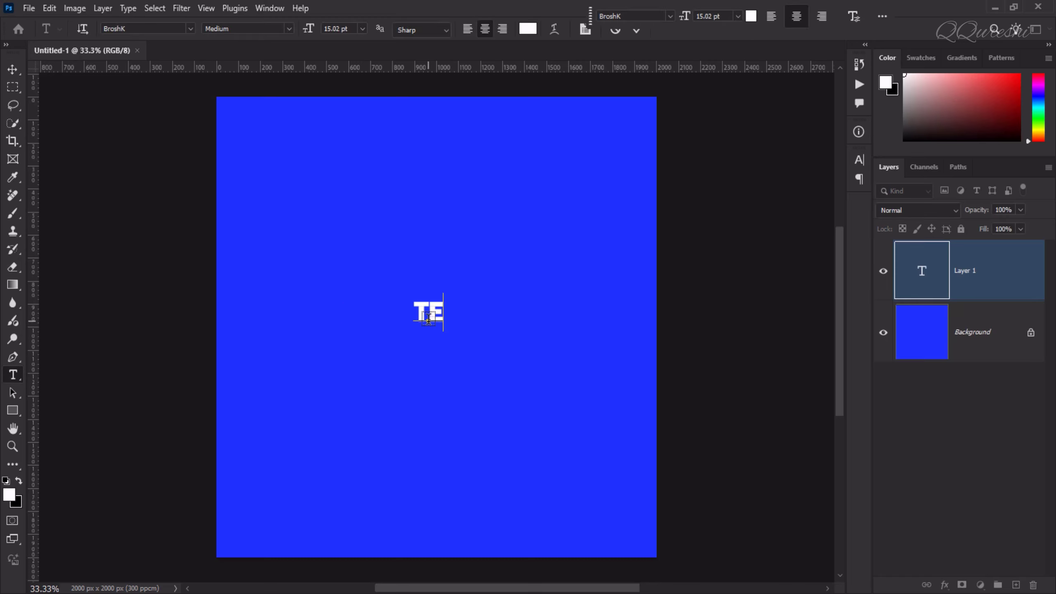
pyautogui.click(537, 300)
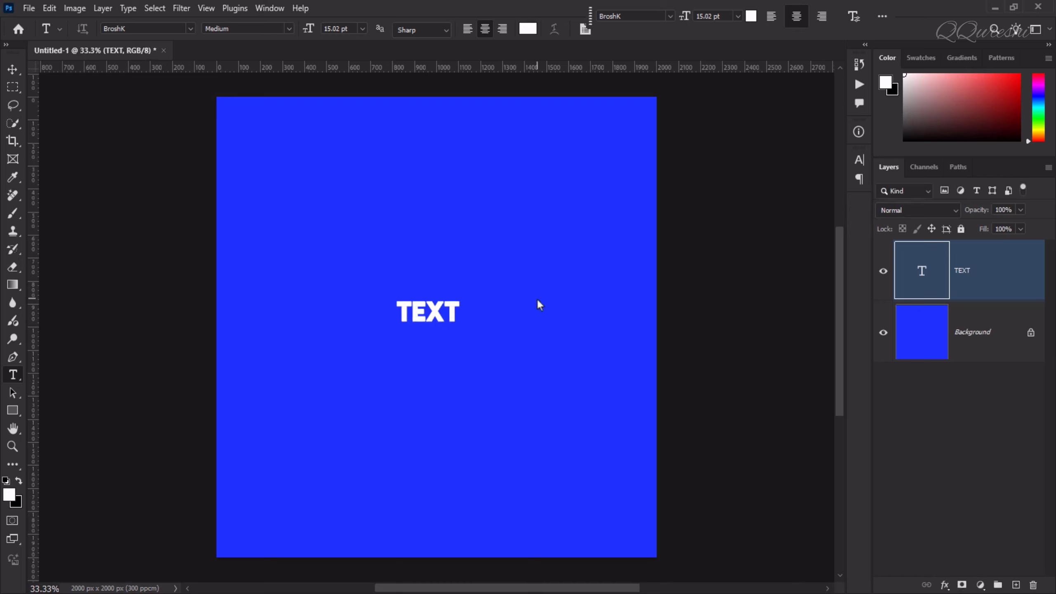
pyautogui.click(363, 29)
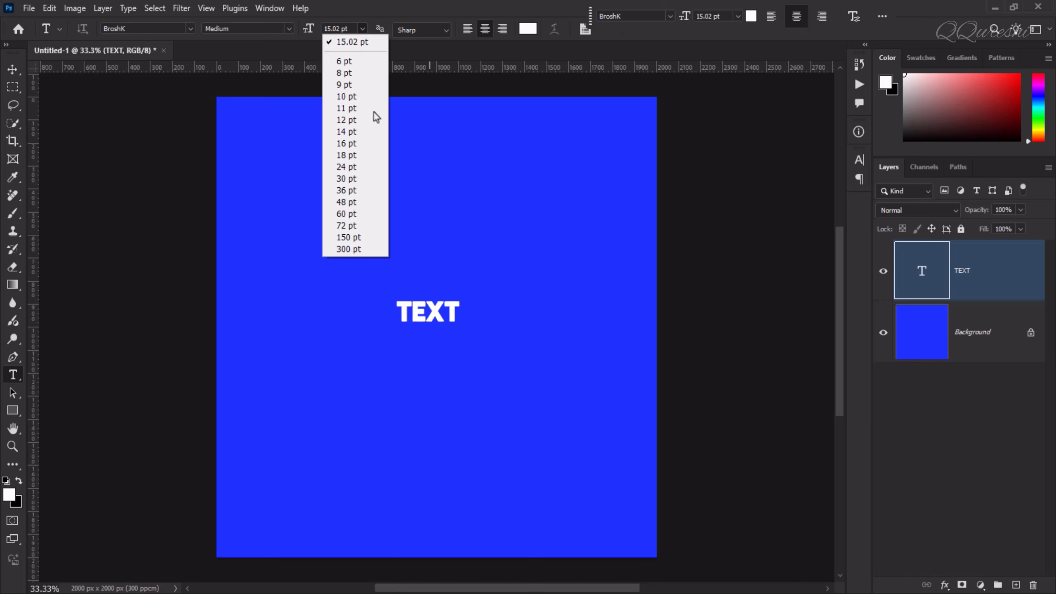
pyautogui.click(374, 227)
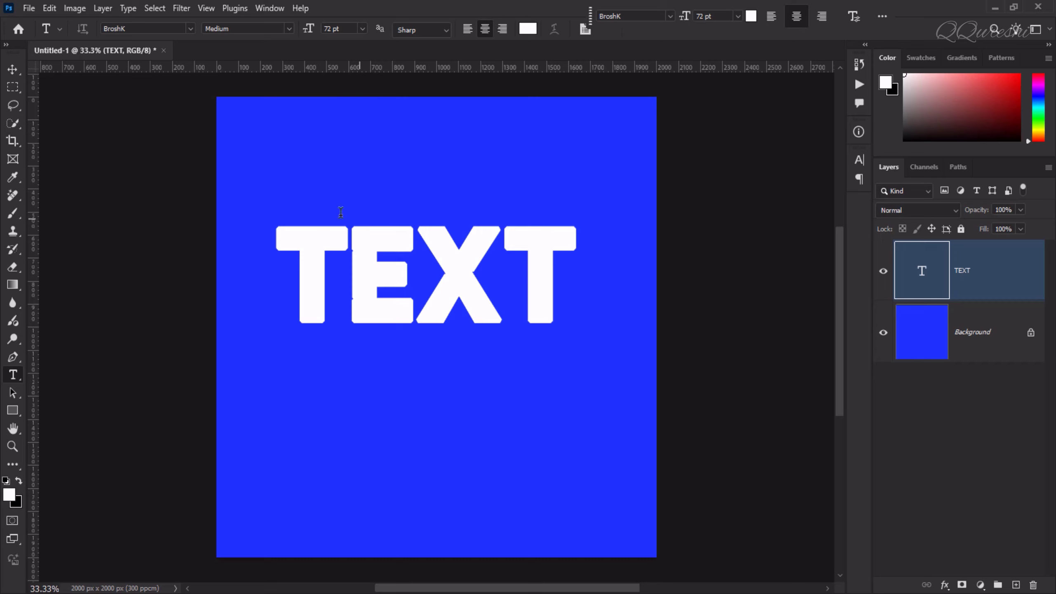
# - Nudge TEXT slightly lower and drag the cracked marble texture into the document
pyautogui.click(13, 69)
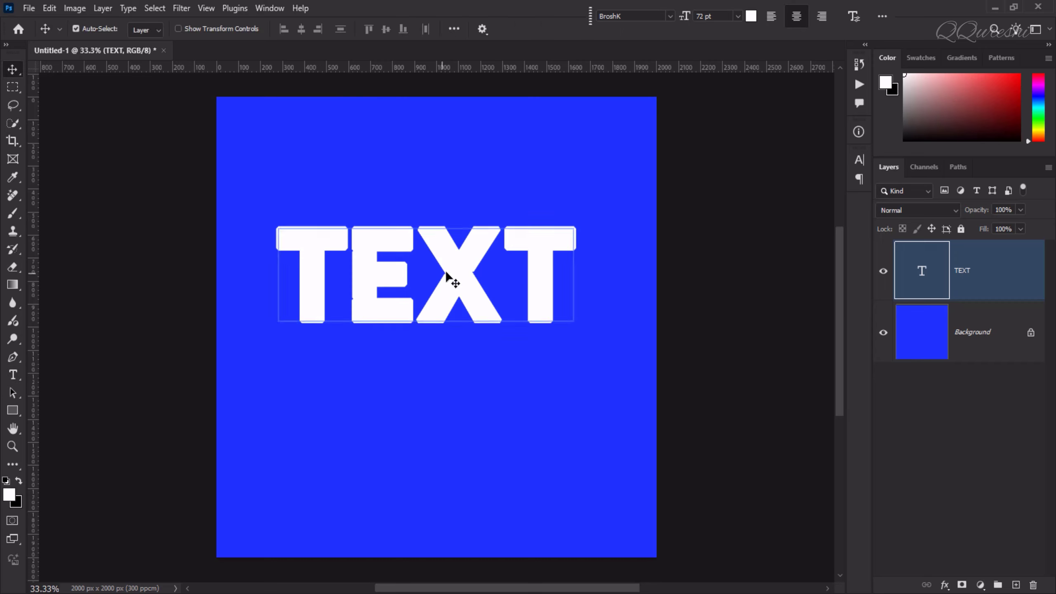
pyautogui.moveTo(447, 278); pyautogui.dragTo(465, 320)
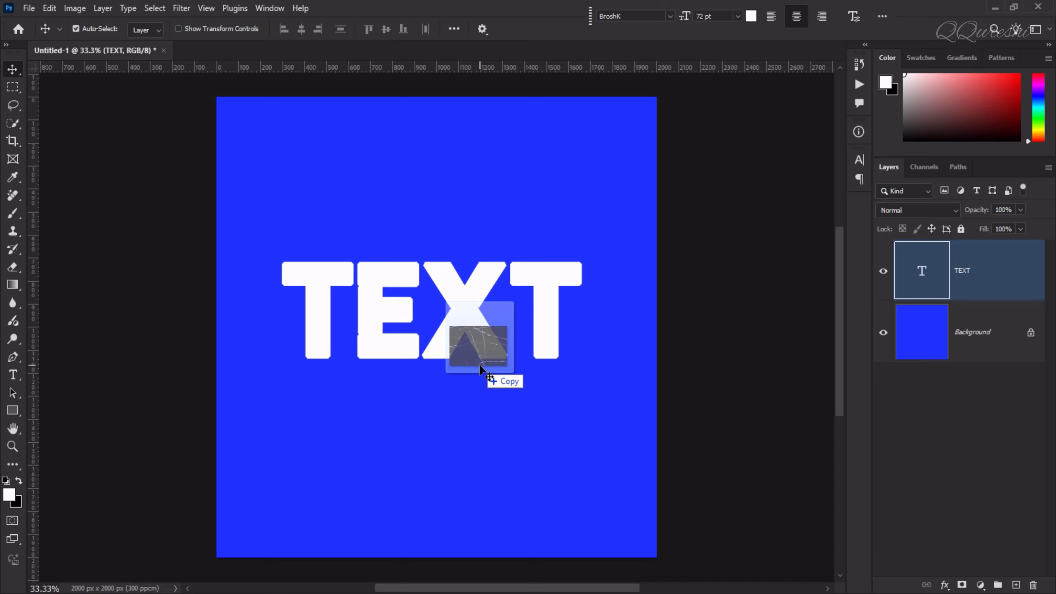
pyautogui.moveTo(479, 365); pyautogui.dragTo(427, 387)
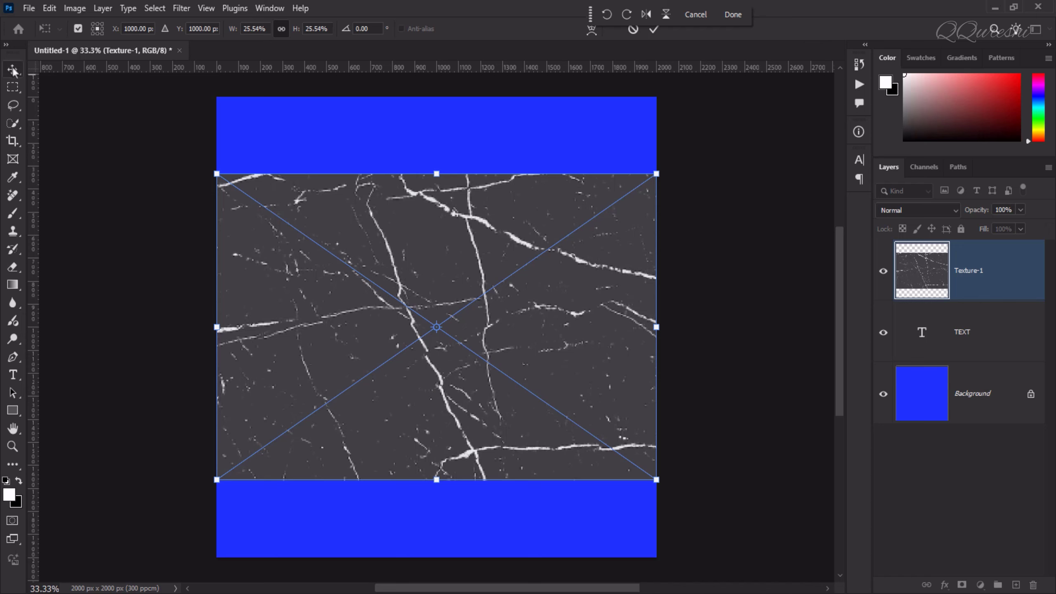
# - Place the cracked texture as Texture-1 and wrap it in Group 1 above TEXT
pyautogui.press('Return')
pyautogui.hotkey('ctrl', 'g')
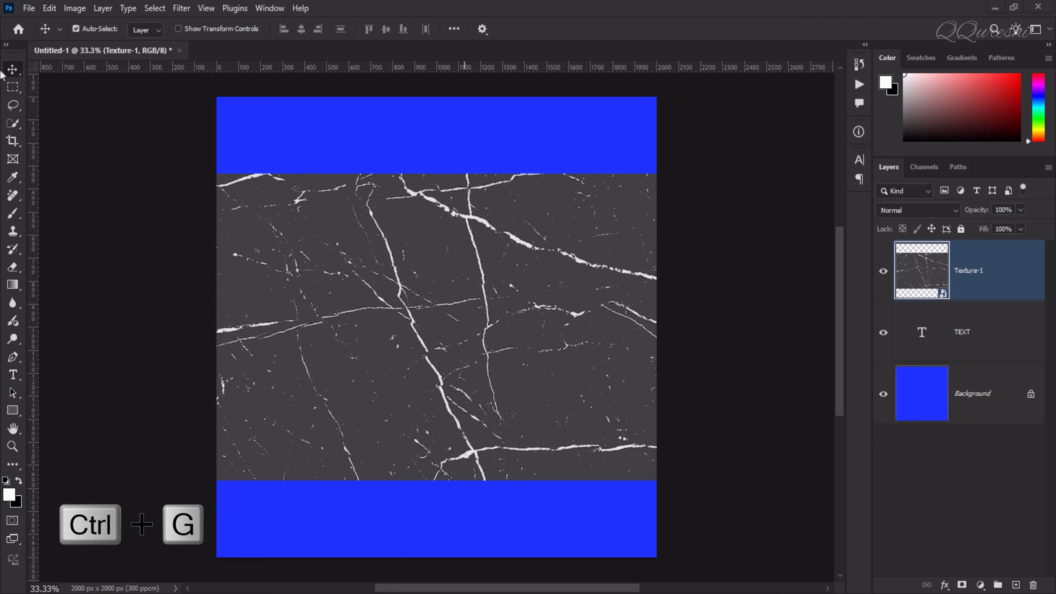
pyautogui.click(971, 274)
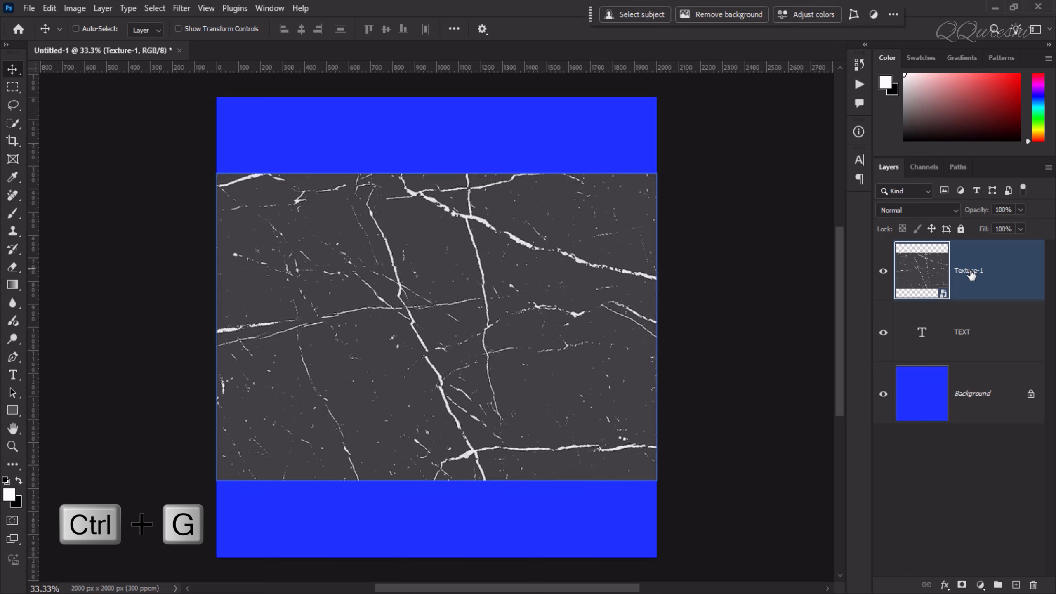
pyautogui.hotkey('ctrl', 'g')
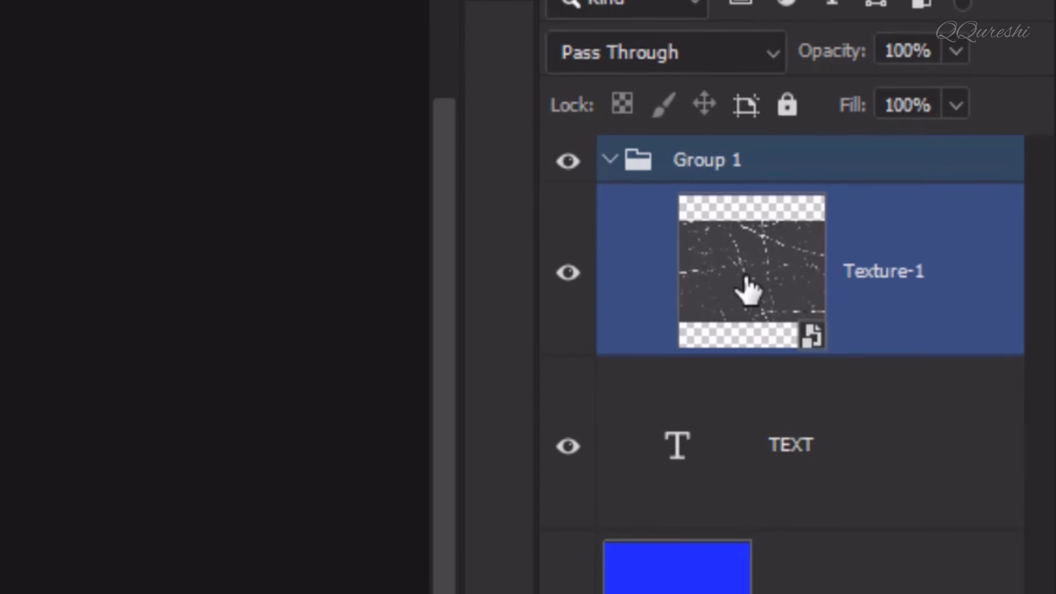
pyautogui.click(615, 166)
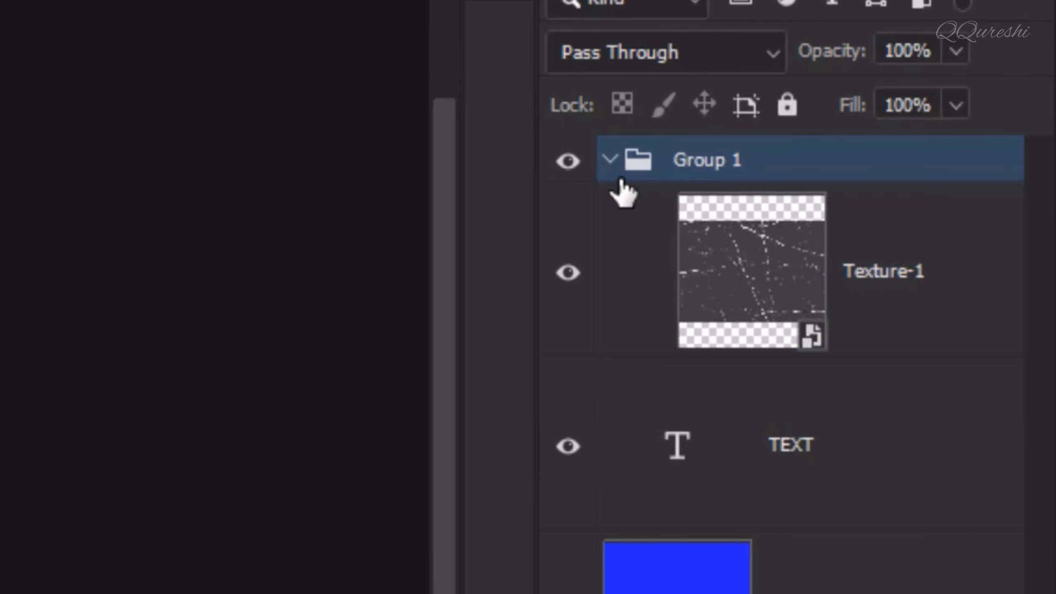
pyautogui.click(605, 153)
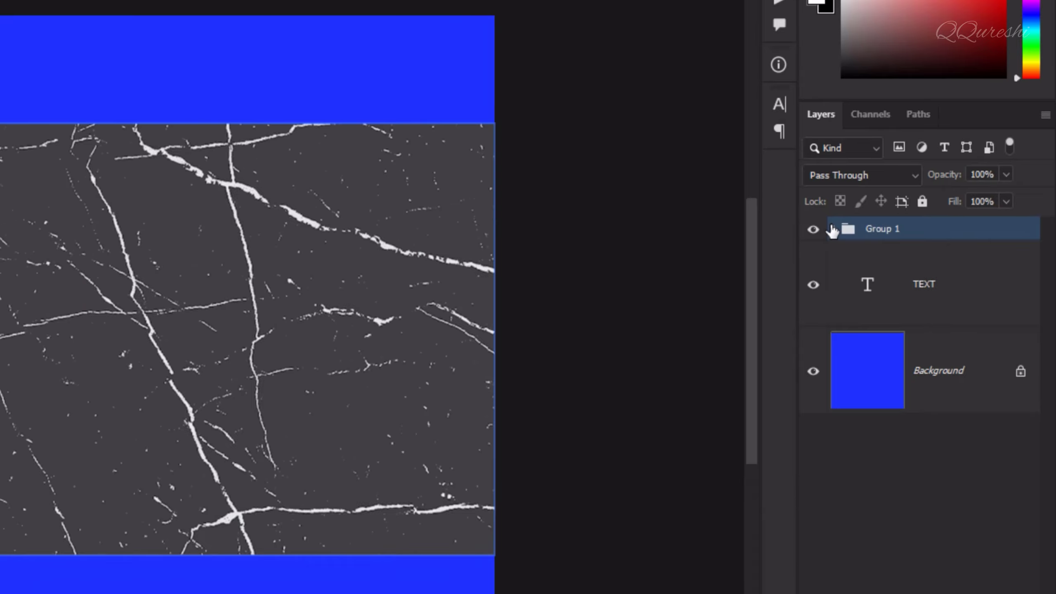
pyautogui.click(603, 160)
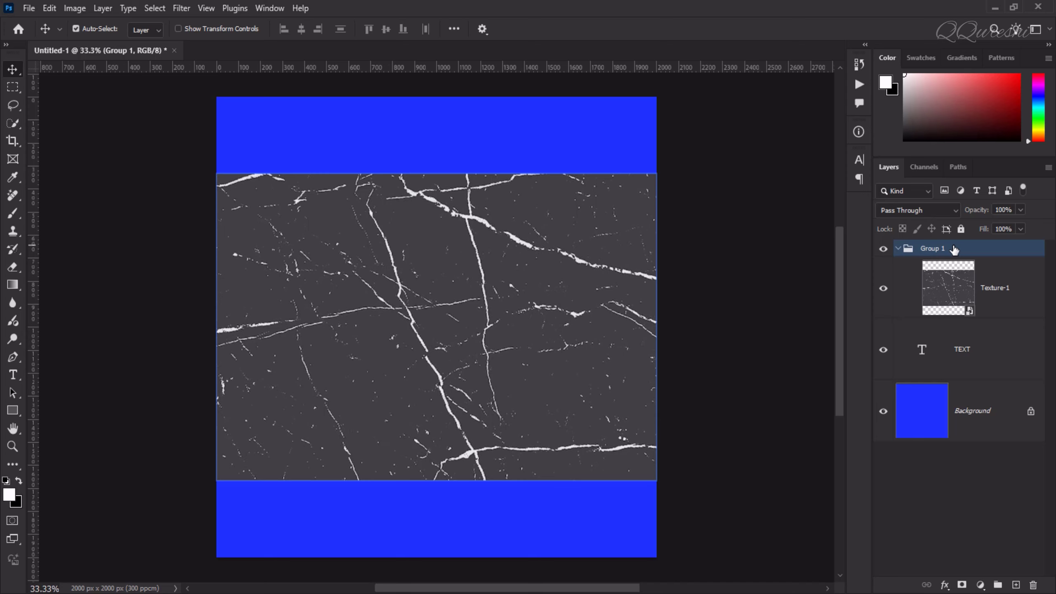
# - Split Group 1's Current Layer black Blend If slider to 0/5, hiding the texture's dark areas
pyautogui.click(945, 585)
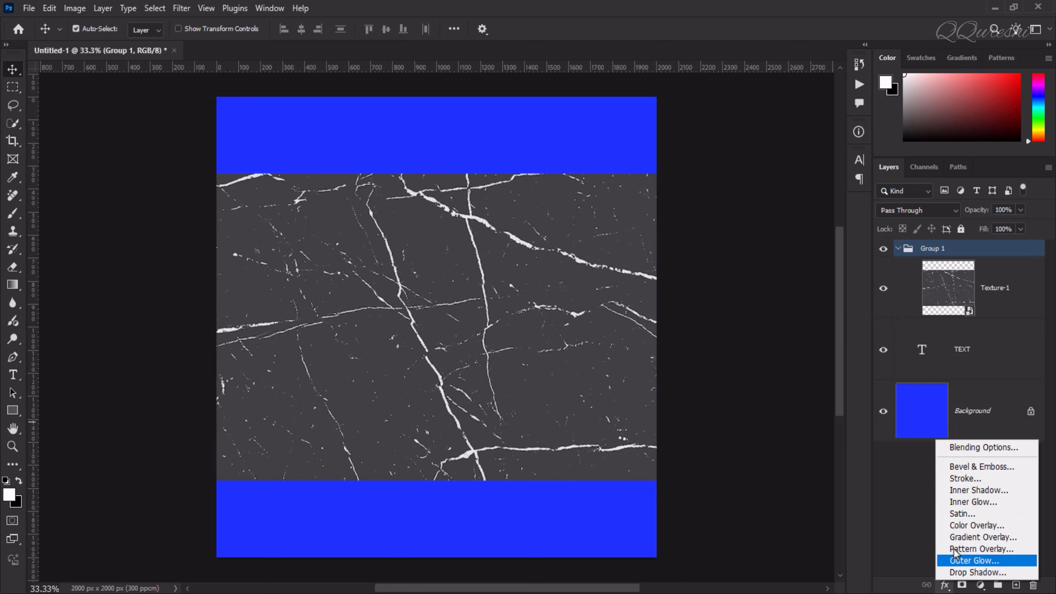
pyautogui.click(967, 446)
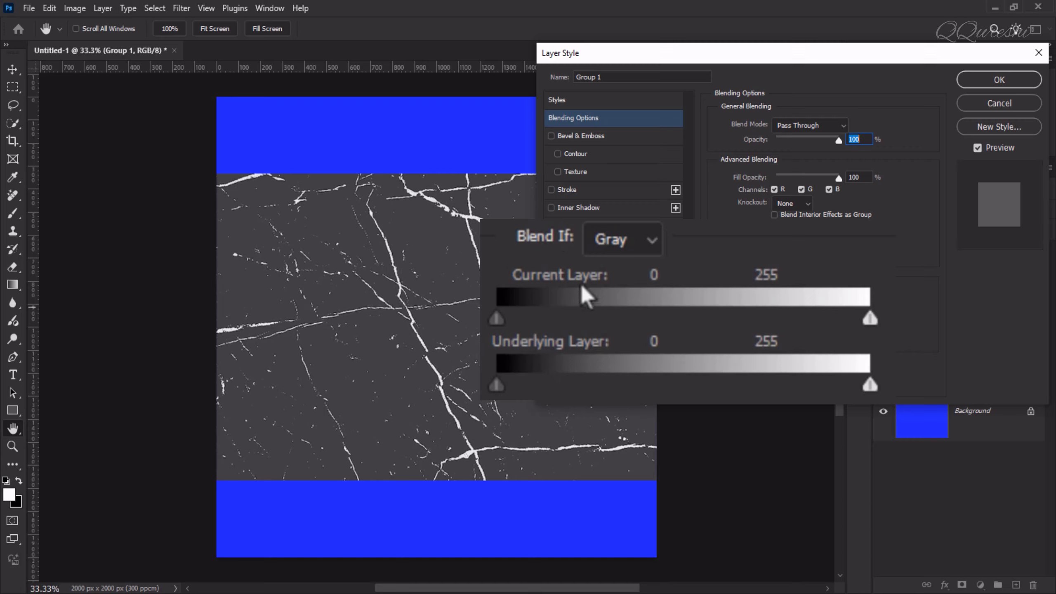
pyautogui.press('alt')
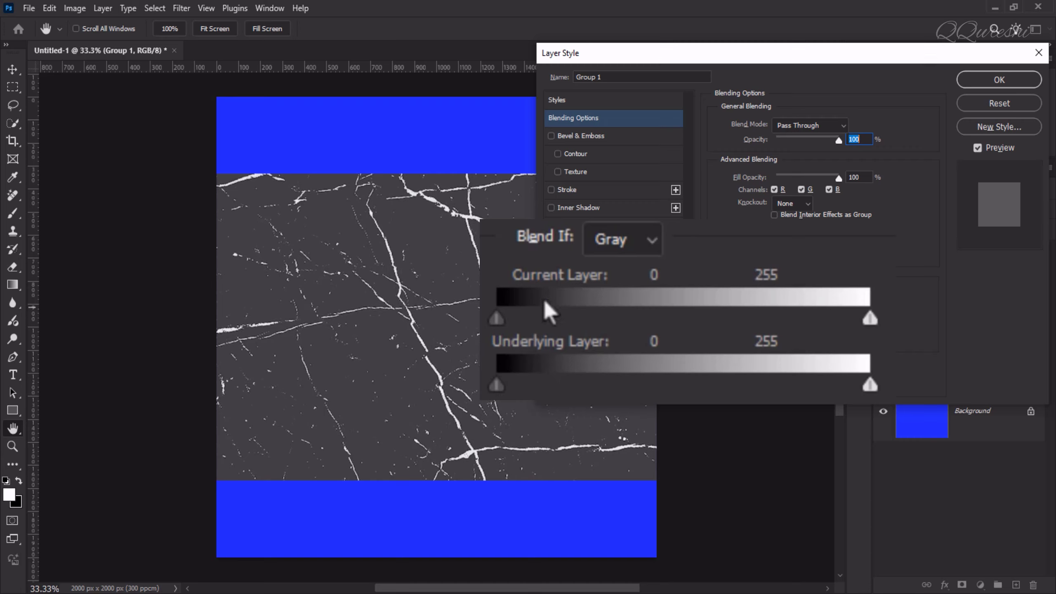
pyautogui.moveTo(500, 326); pyautogui.dragTo(898, 319)
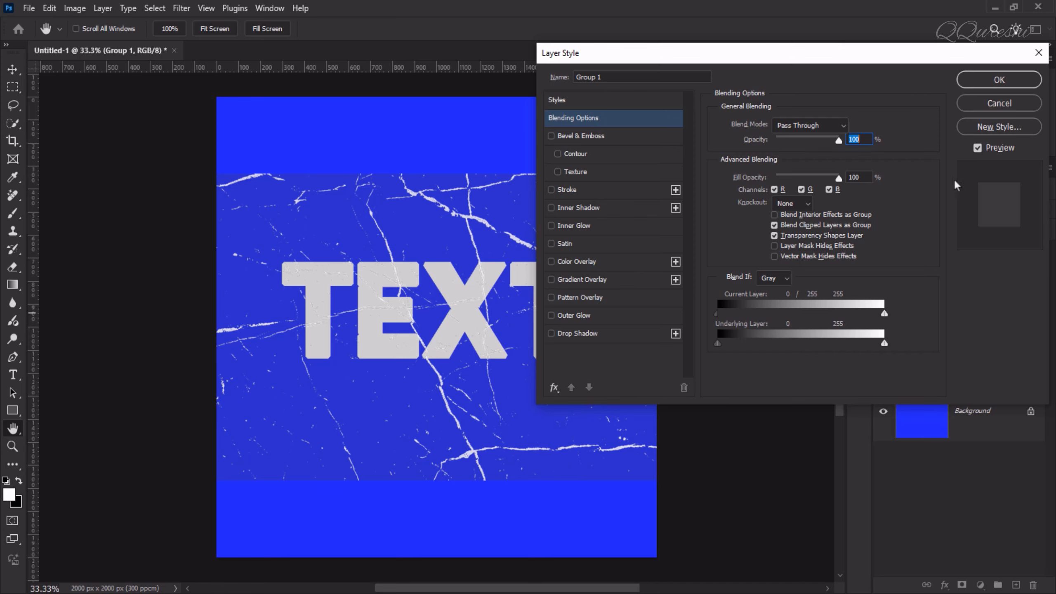
pyautogui.click(974, 85)
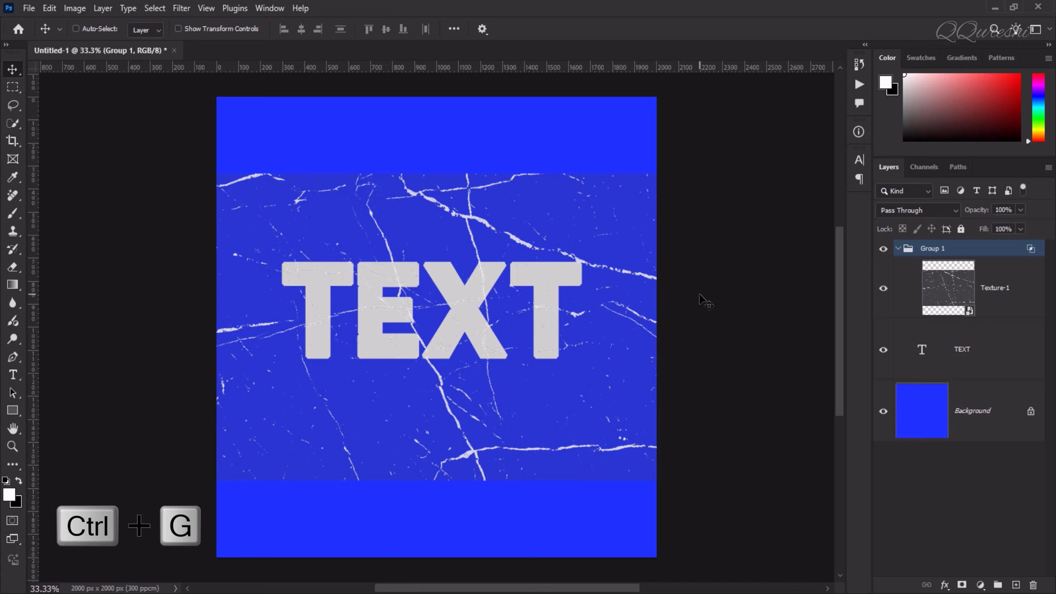
# - Nest Group 1 in Group 2 with Shallow knockout and 0% fill, then nudge Texture-1
pyautogui.hotkey('ctrl', 'g')
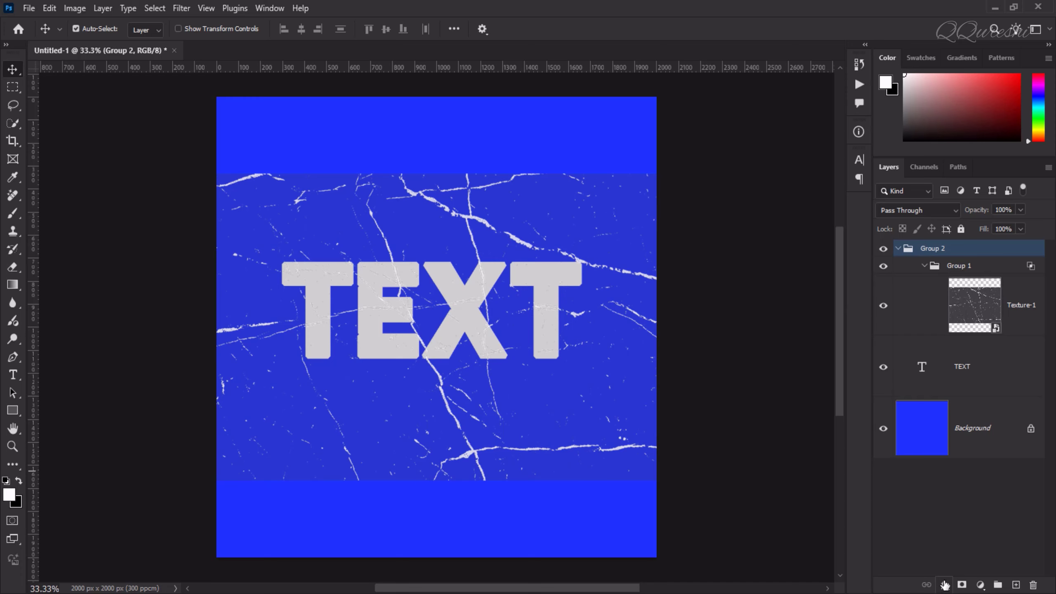
pyautogui.click(944, 586)
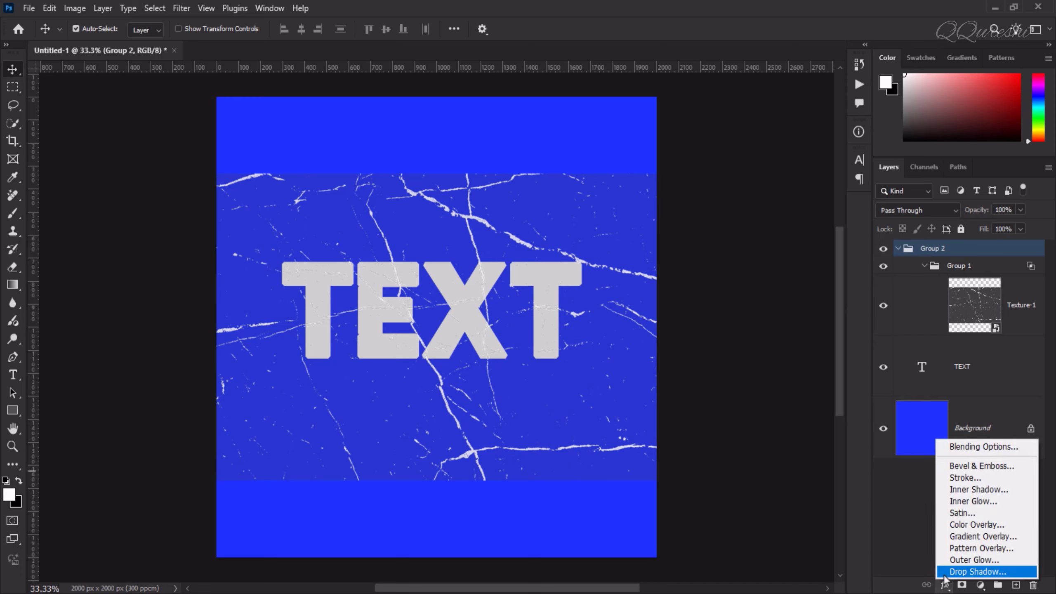
pyautogui.click(956, 447)
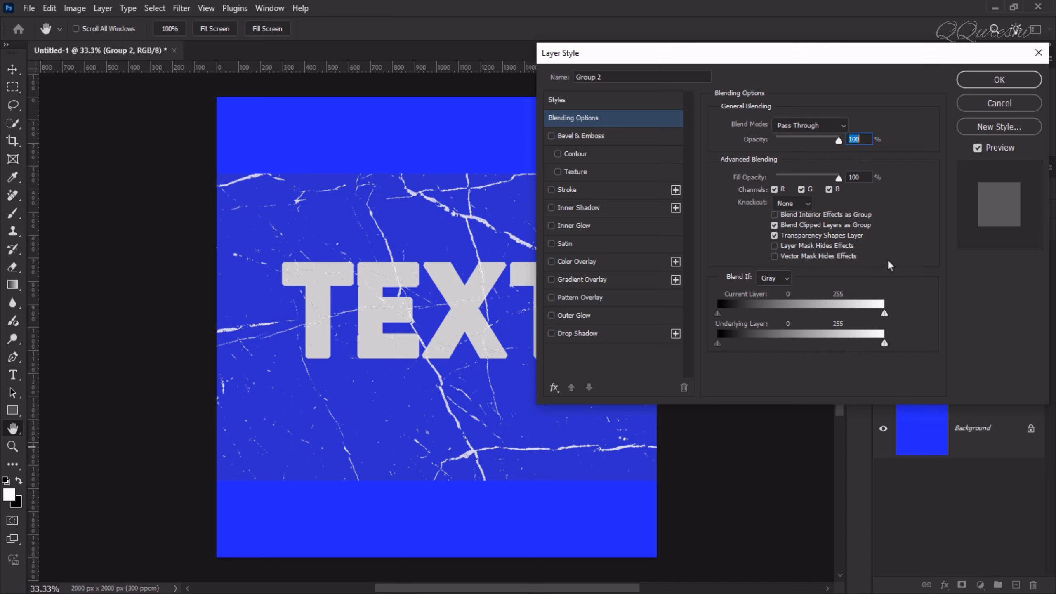
pyautogui.click(807, 204)
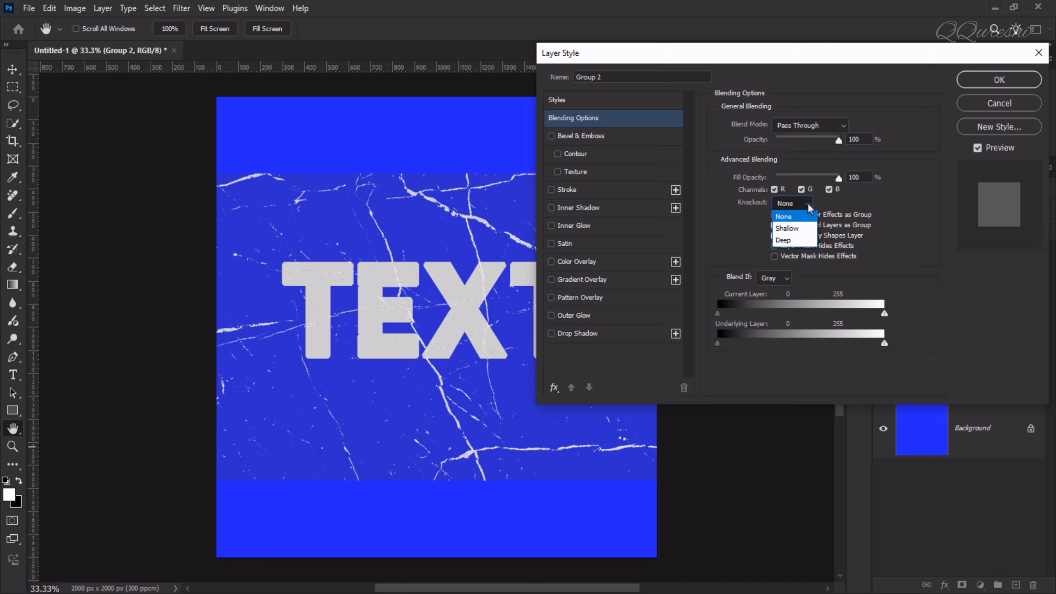
pyautogui.click(807, 229)
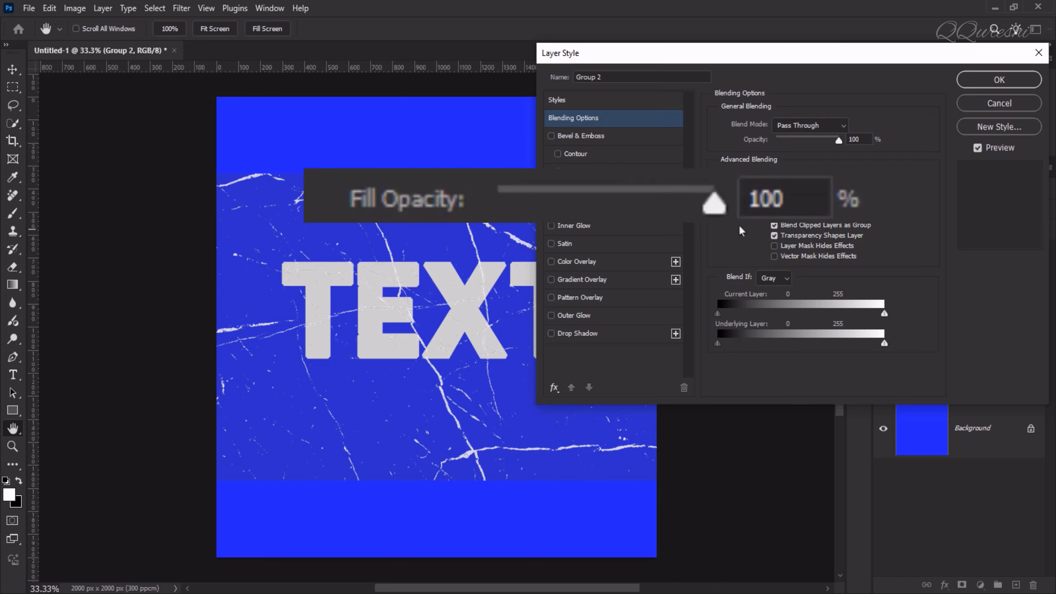
pyautogui.moveTo(715, 212); pyautogui.dragTo(721, 214)
pyautogui.moveTo(837, 179); pyautogui.dragTo(758, 184)
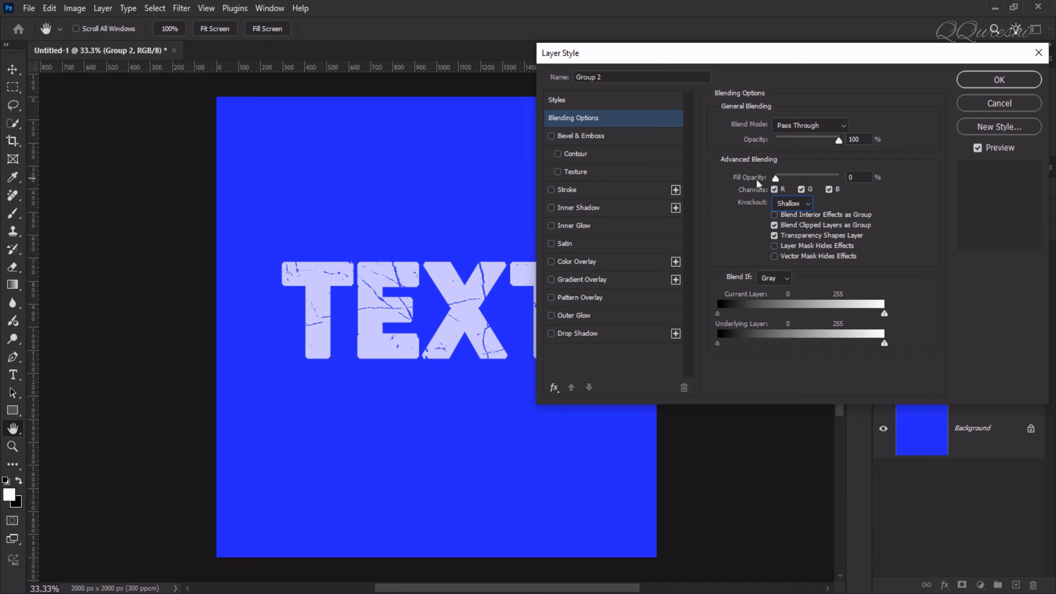
pyautogui.click(994, 82)
pyautogui.moveTo(457, 314)
pyautogui.mouseDown()
pyautogui.moveTo(380, 384)
pyautogui.moveTo(391, 397)
pyautogui.moveTo(380, 402)
pyautogui.moveTo(400, 416)
pyautogui.moveTo(514, 411)
pyautogui.moveTo(502, 411)
pyautogui.moveTo(464, 328)
pyautogui.moveTo(391, 307)
pyautogui.moveTo(495, 289)
pyautogui.moveTo(451, 339)
pyautogui.moveTo(462, 313)
pyautogui.moveTo(447, 349)
pyautogui.moveTo(407, 333)
pyautogui.moveTo(370, 349)
pyautogui.moveTo(476, 333)
pyautogui.moveTo(511, 289)
pyautogui.moveTo(462, 318)
pyautogui.mouseUp()
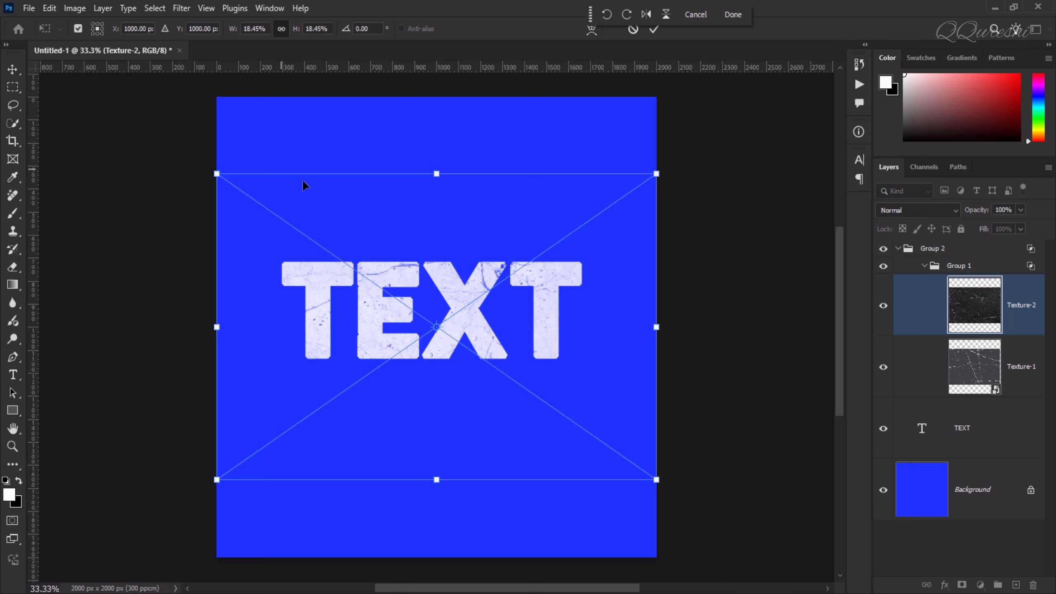
# - Commit Texture-2, compare it against Texture-1 by toggling visibility, and drop in a third texture
pyautogui.press('Return')
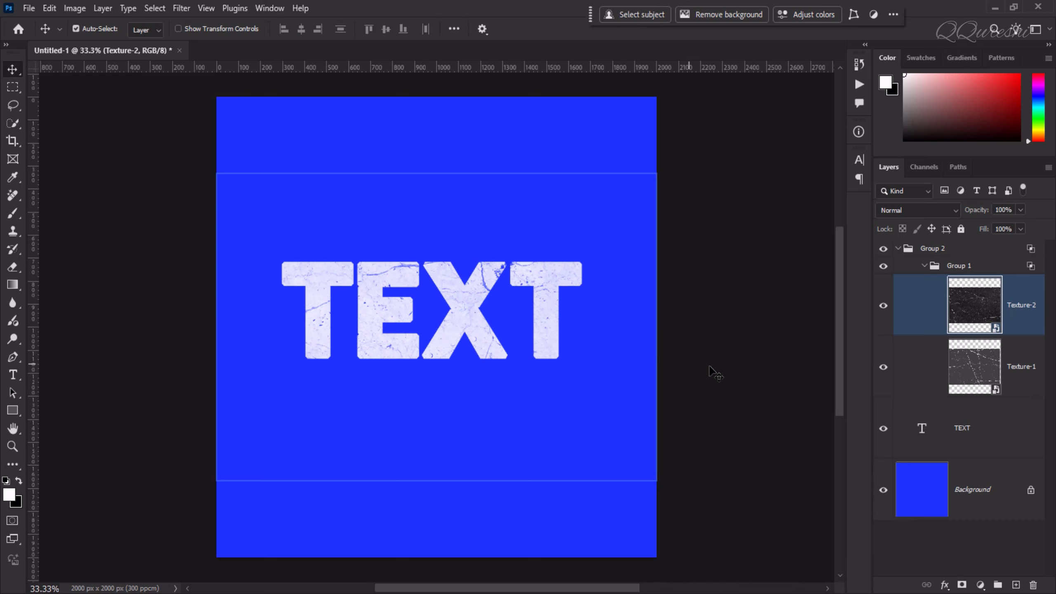
pyautogui.click(882, 368)
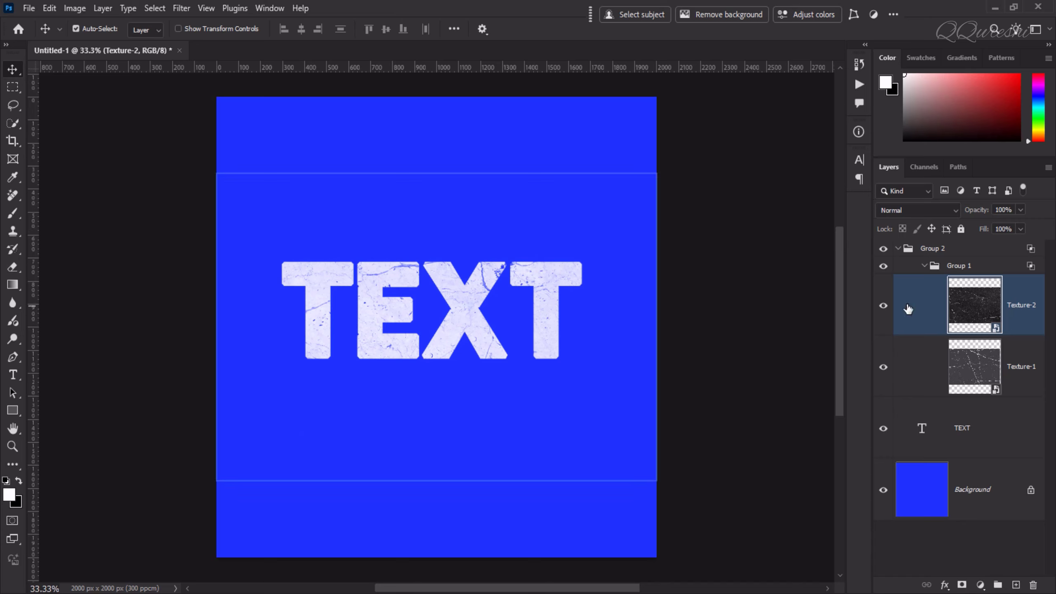
pyautogui.click(883, 306)
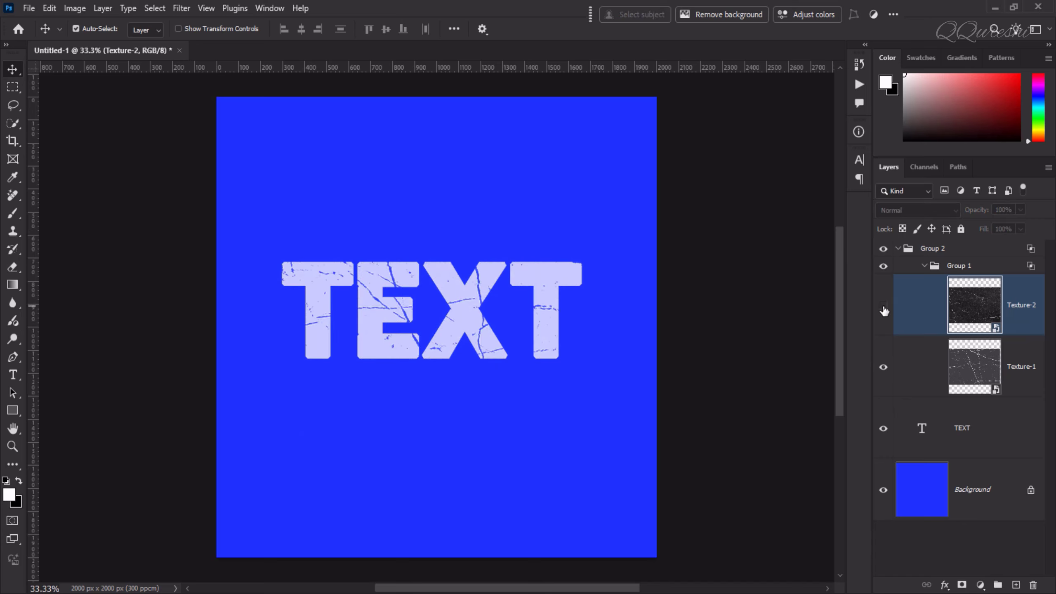
pyautogui.click(883, 308)
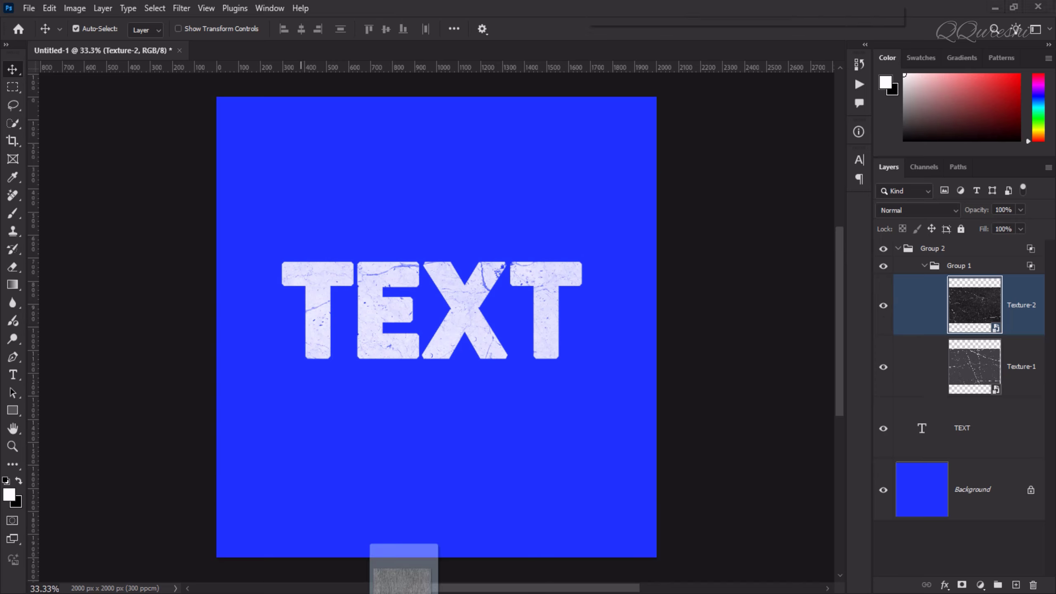
pyautogui.moveTo(403, 583); pyautogui.dragTo(431, 345)
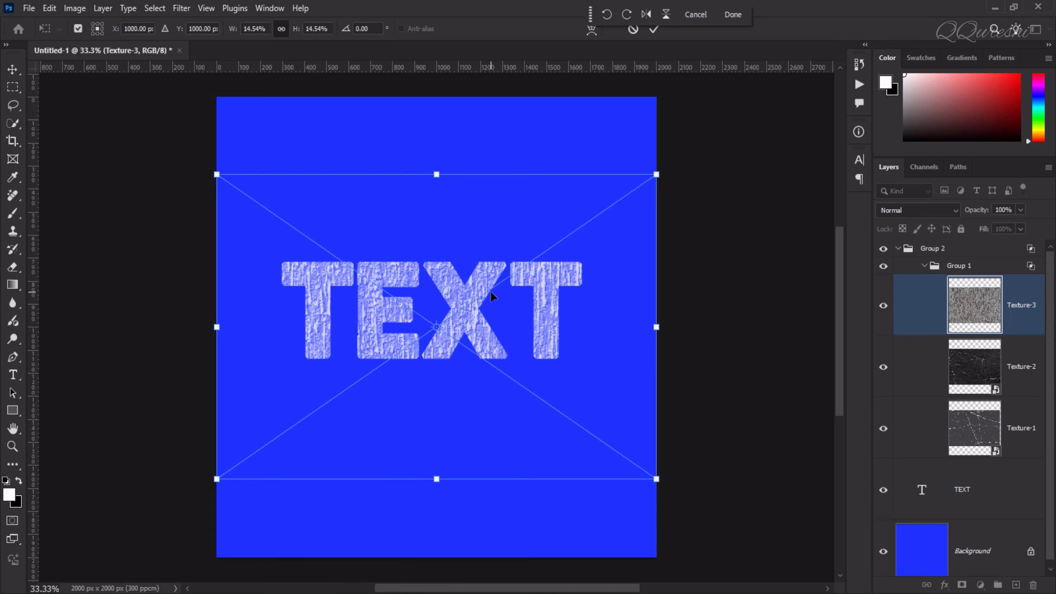
# - Commit Texture-3, hide Texture-1 and Texture-2, reposition Texture-3 in the letters, then hide it
pyautogui.press('Return')
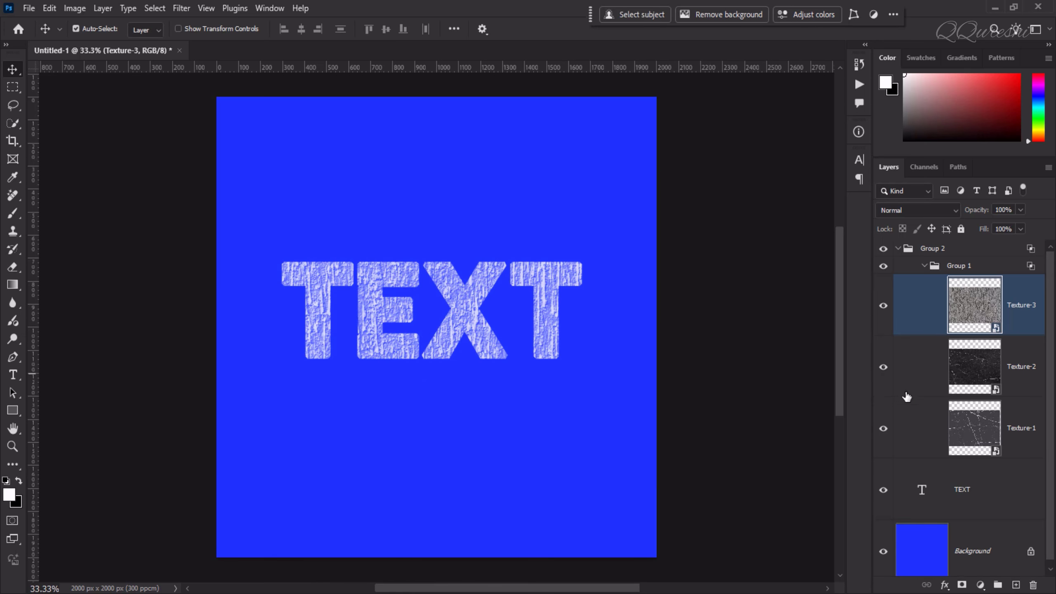
pyautogui.click(882, 366)
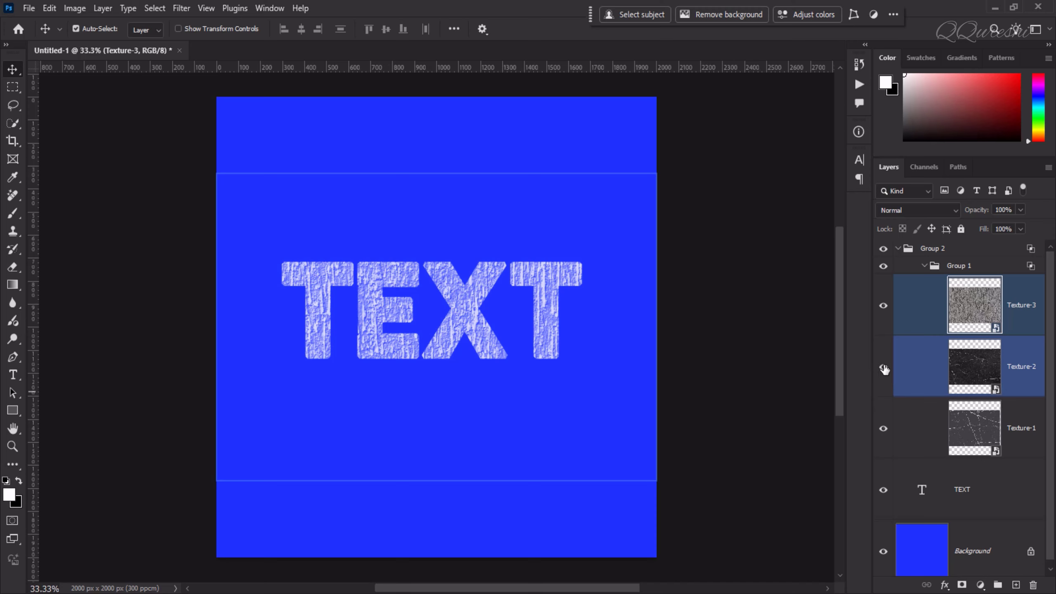
pyautogui.click(883, 429)
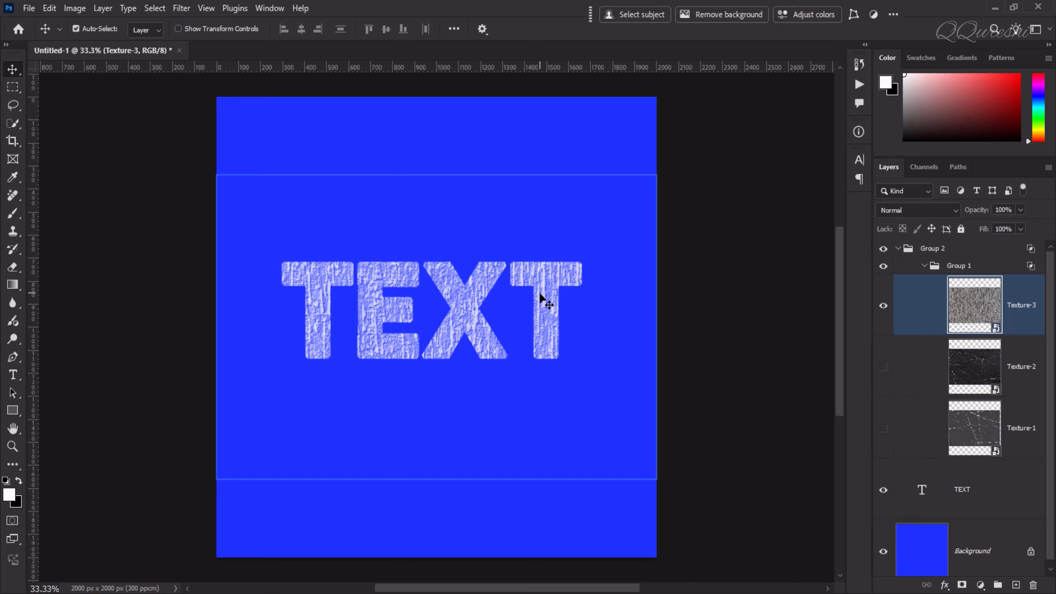
pyautogui.moveTo(539, 296); pyautogui.dragTo(567, 277)
pyautogui.moveTo(547, 275)
pyautogui.mouseDown()
pyautogui.moveTo(548, 293)
pyautogui.moveTo(561, 287)
pyautogui.moveTo(544, 284)
pyautogui.mouseUp()
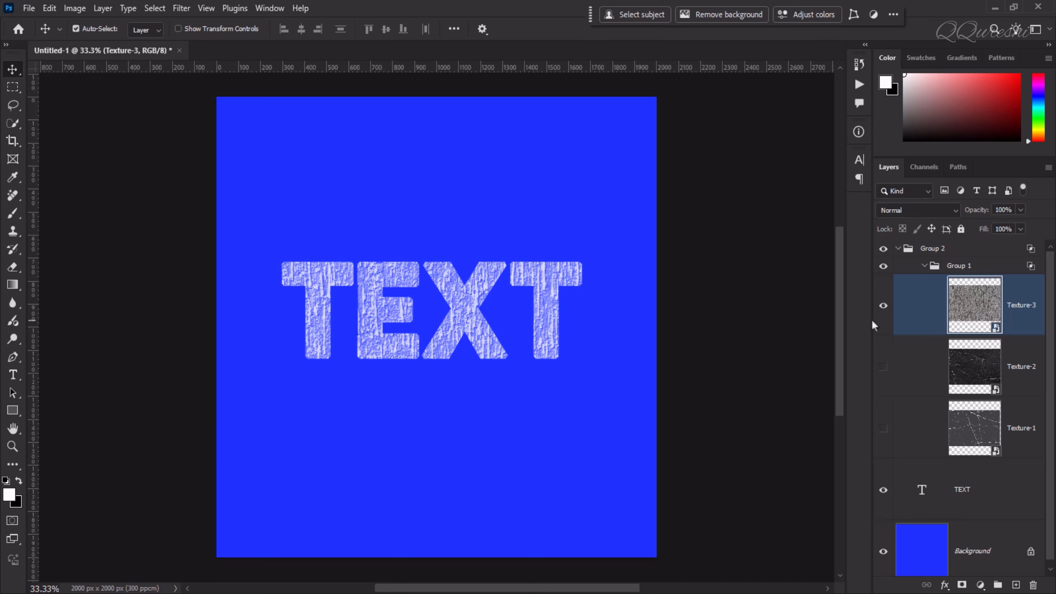
pyautogui.click(883, 306)
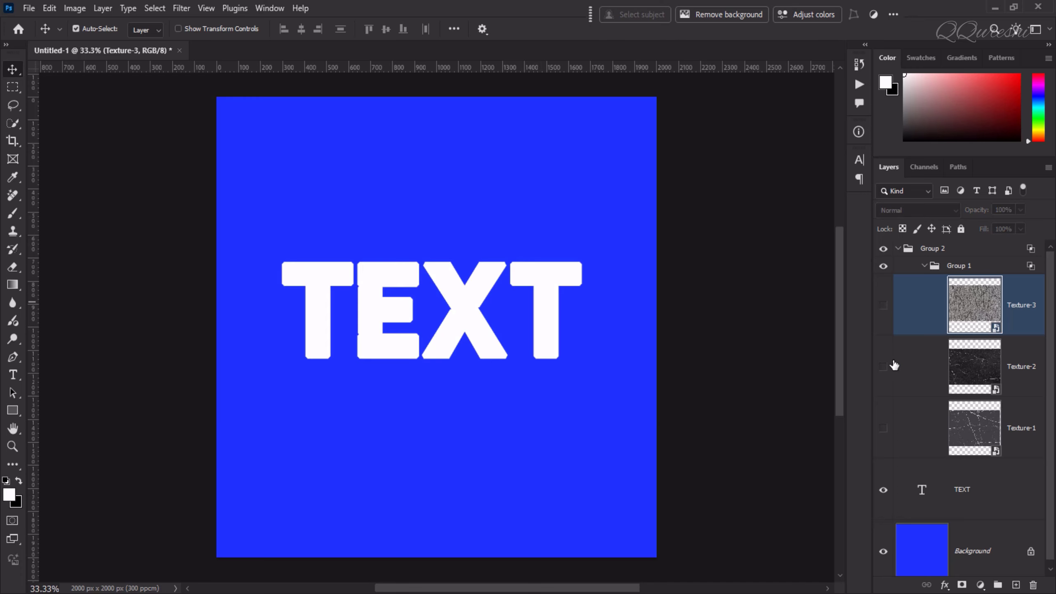
# - Show the Texture-1 cracks again
pyautogui.click(883, 429)
pyautogui.scroll(2, 294, 343)
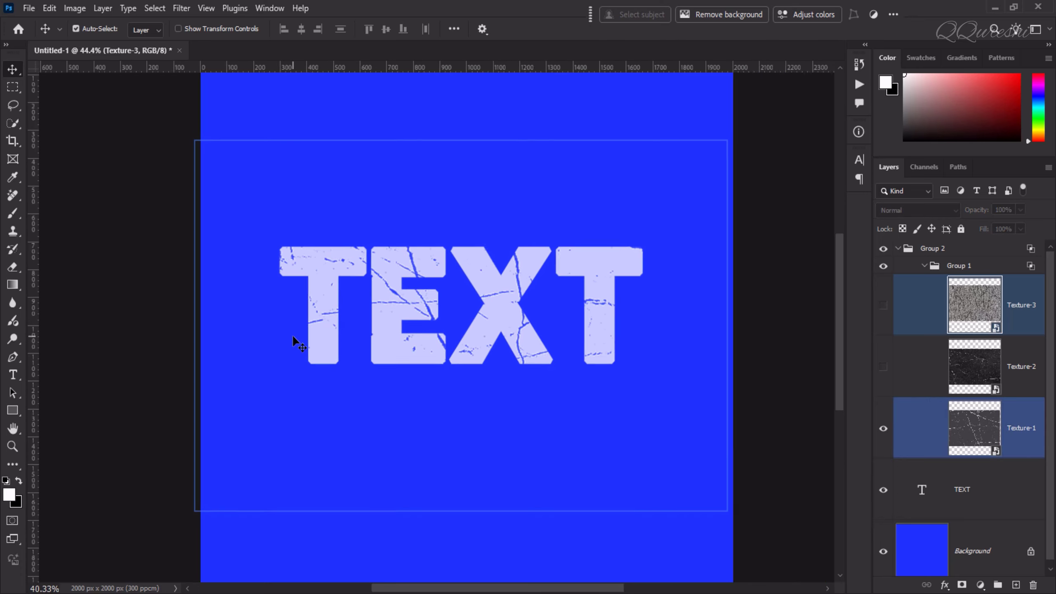
pyautogui.scroll(-1, 295, 343)
# - Add a Bevel & Emboss layer style (Inner Bevel, 15 px) to the TEXT layer
pyautogui.click(967, 486)
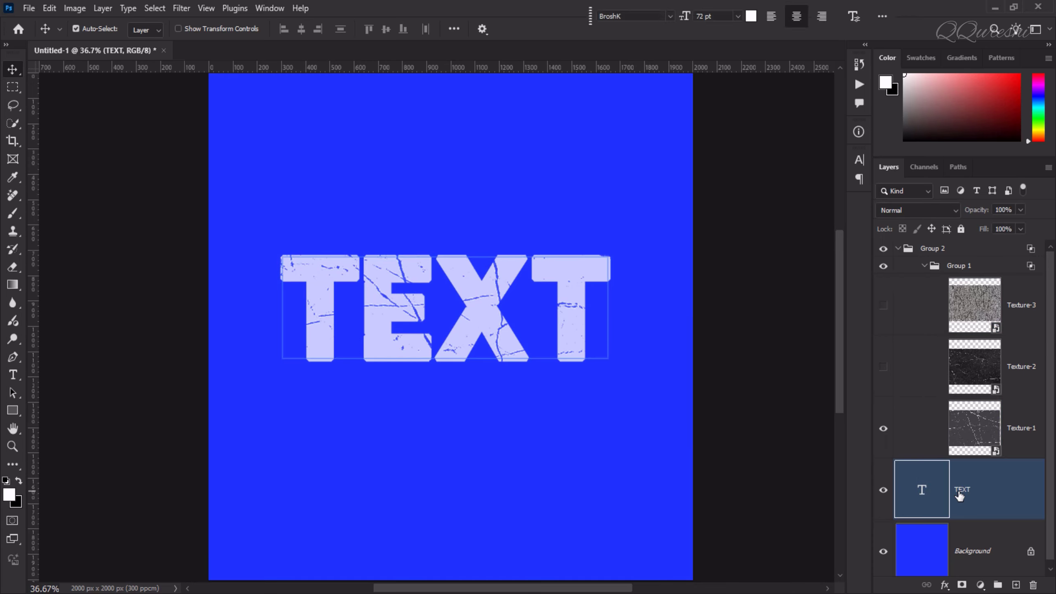
pyautogui.click(945, 586)
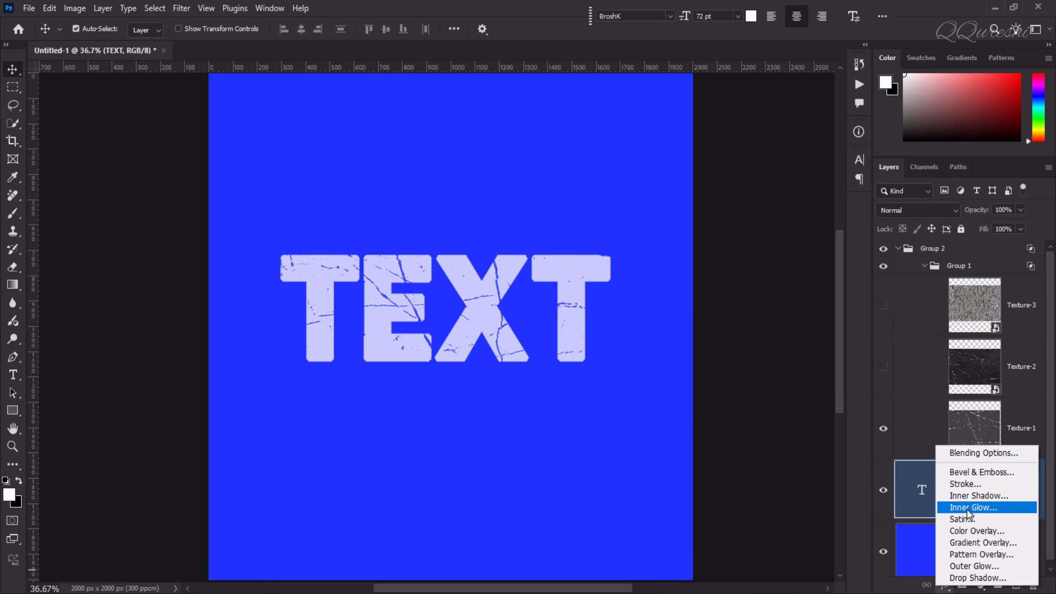
pyautogui.click(963, 452)
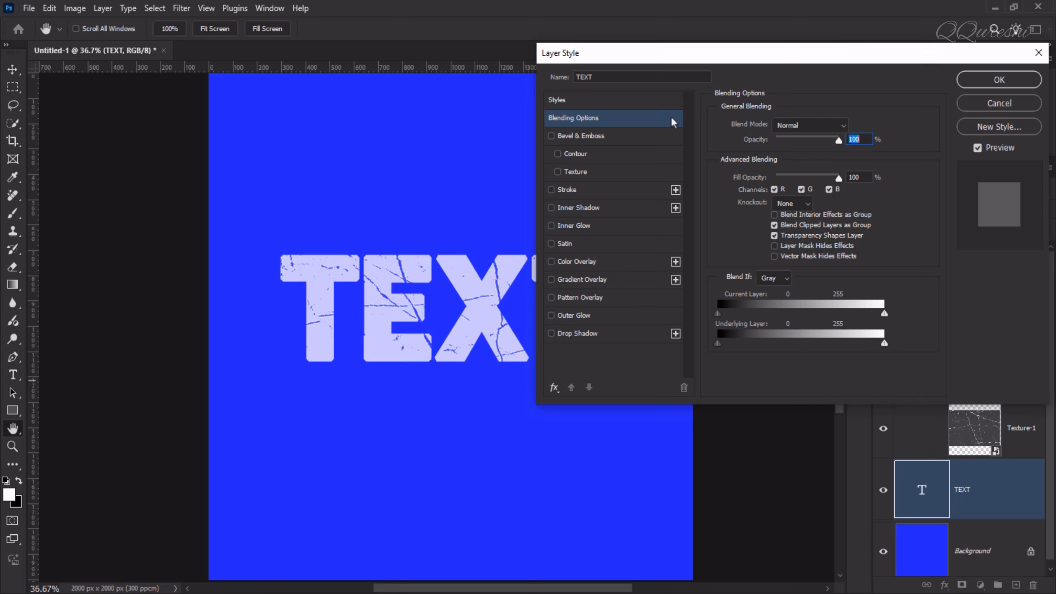
pyautogui.click(602, 138)
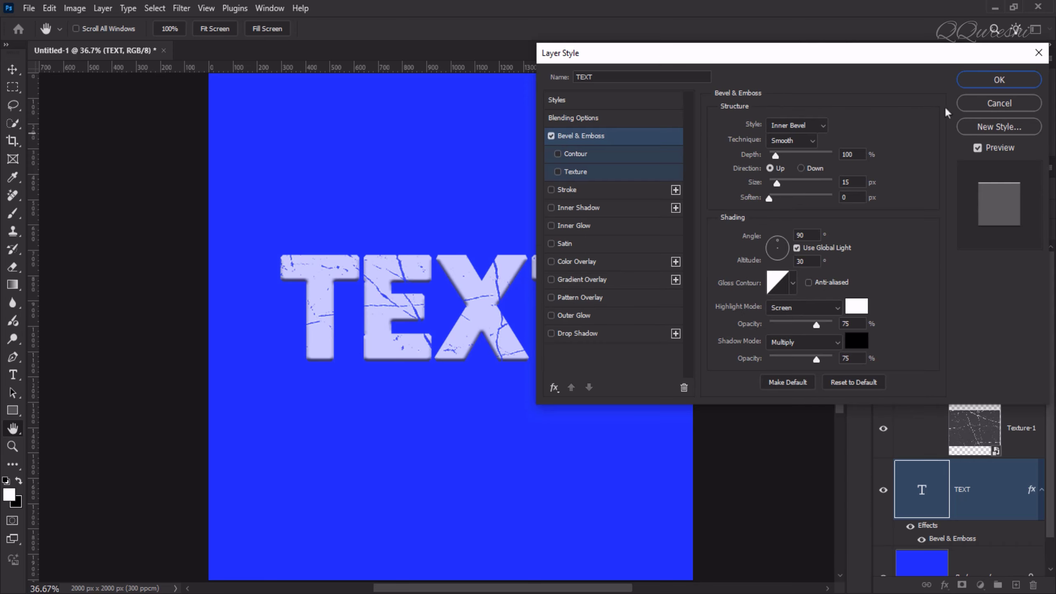
pyautogui.click(984, 85)
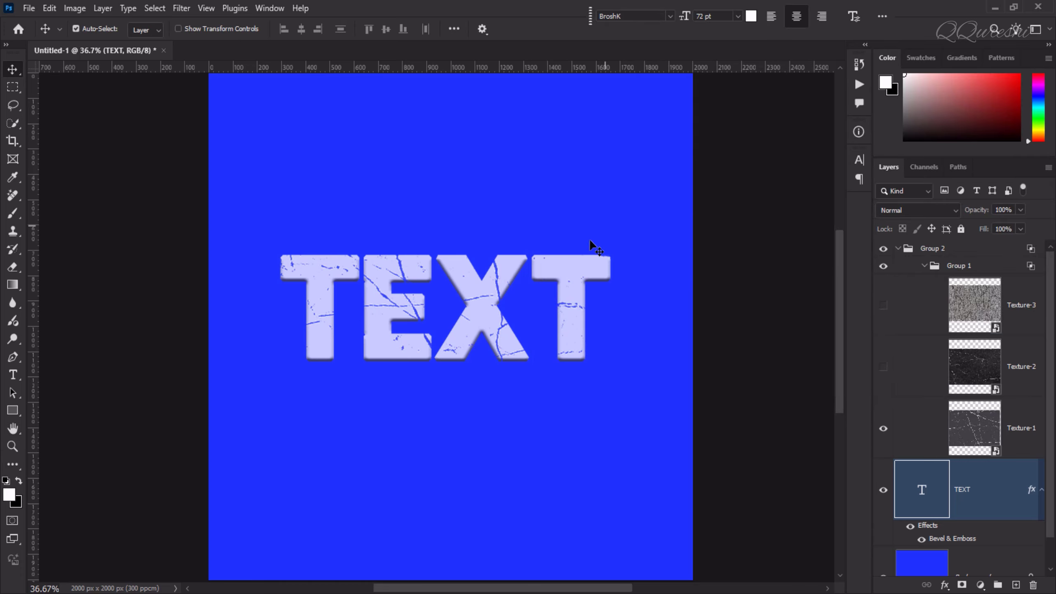
pyautogui.click(477, 350)
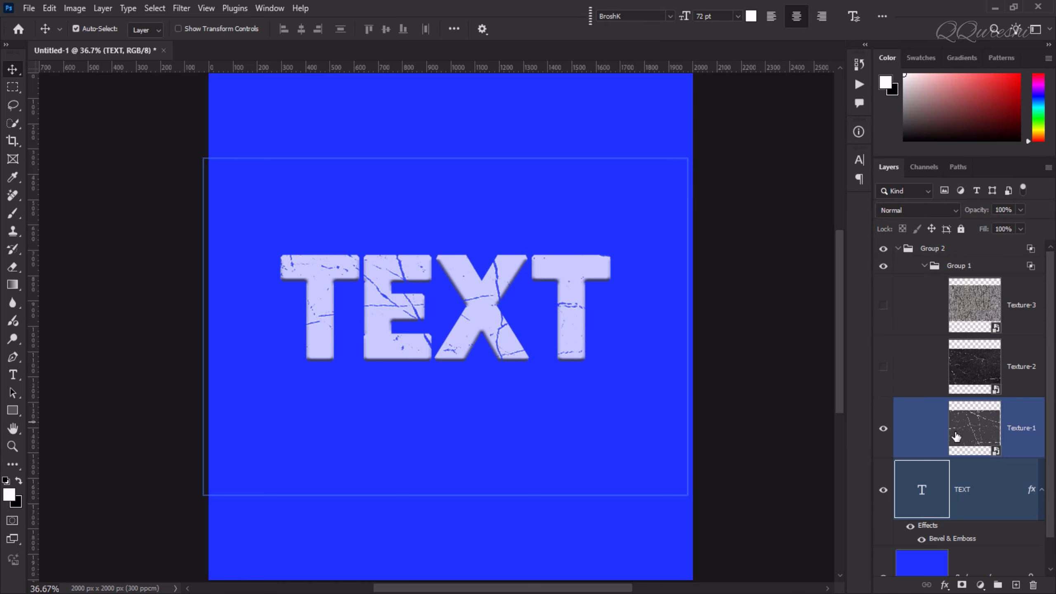
# - Shift Texture-1 so longer cracks run through the X and final T
pyautogui.click(566, 311)
pyautogui.moveTo(566, 315); pyautogui.dragTo(602, 303)
pyautogui.scroll(3, 479, 355)
pyautogui.scroll(2, 479, 355)
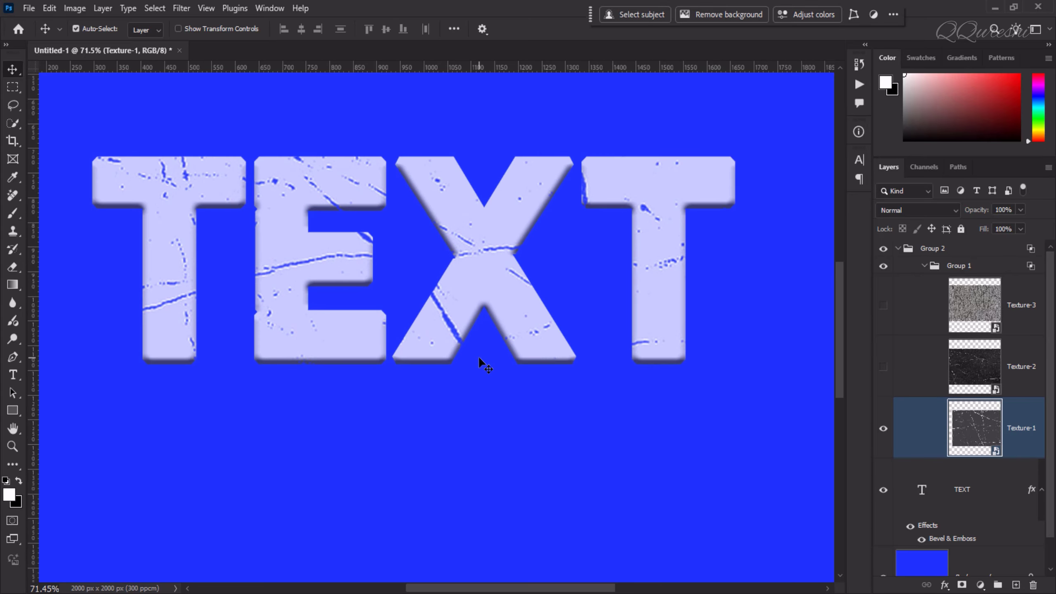
pyautogui.scroll(1, 351, 315)
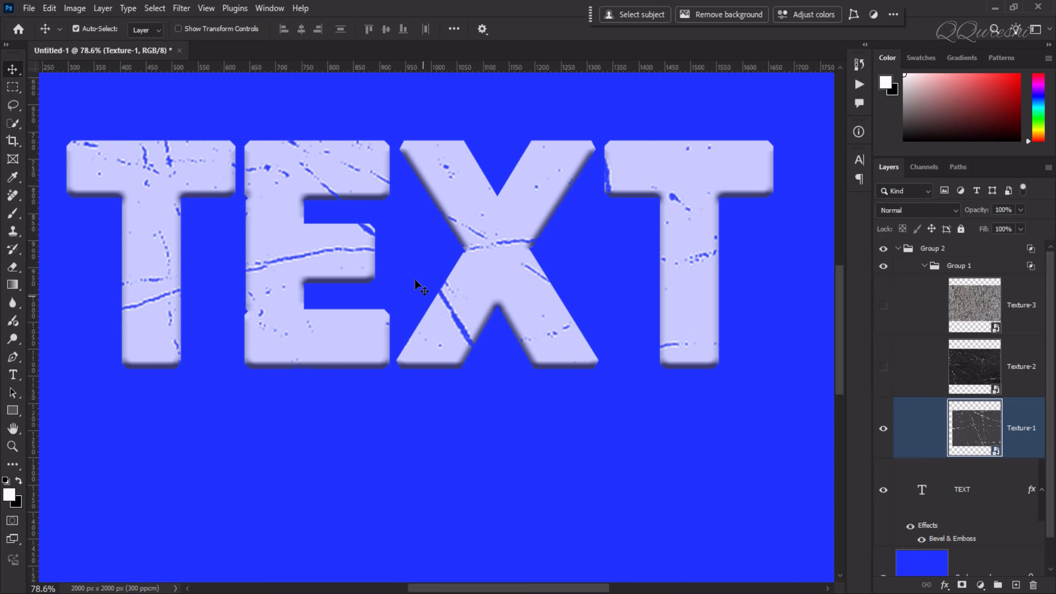
pyautogui.moveTo(501, 244); pyautogui.dragTo(579, 283)
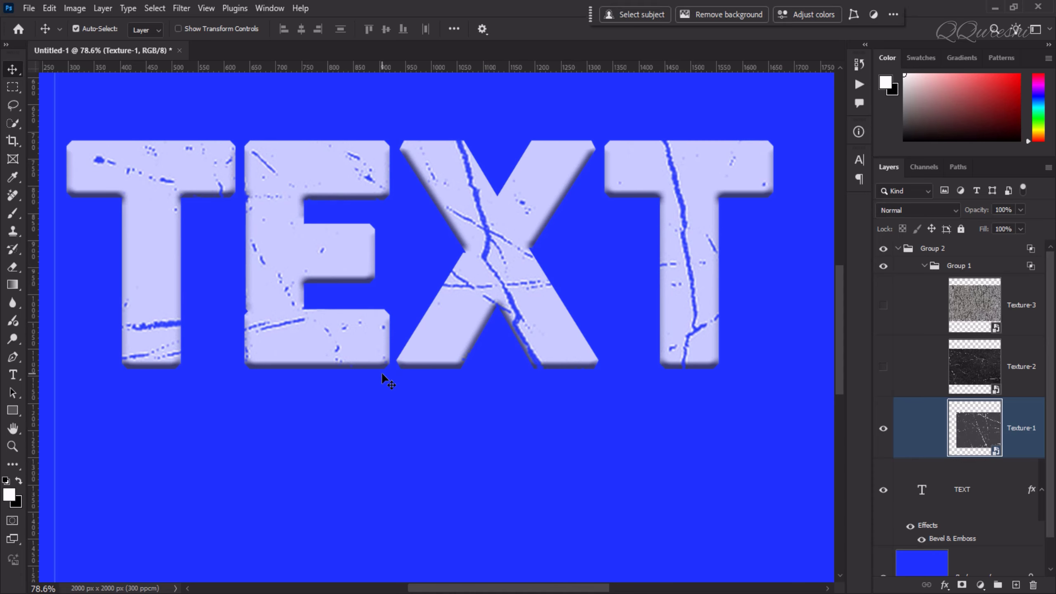
# - Fit the canvas on screen and collapse Group 1 and Group 2
pyautogui.hotkey('ctrl', '0')
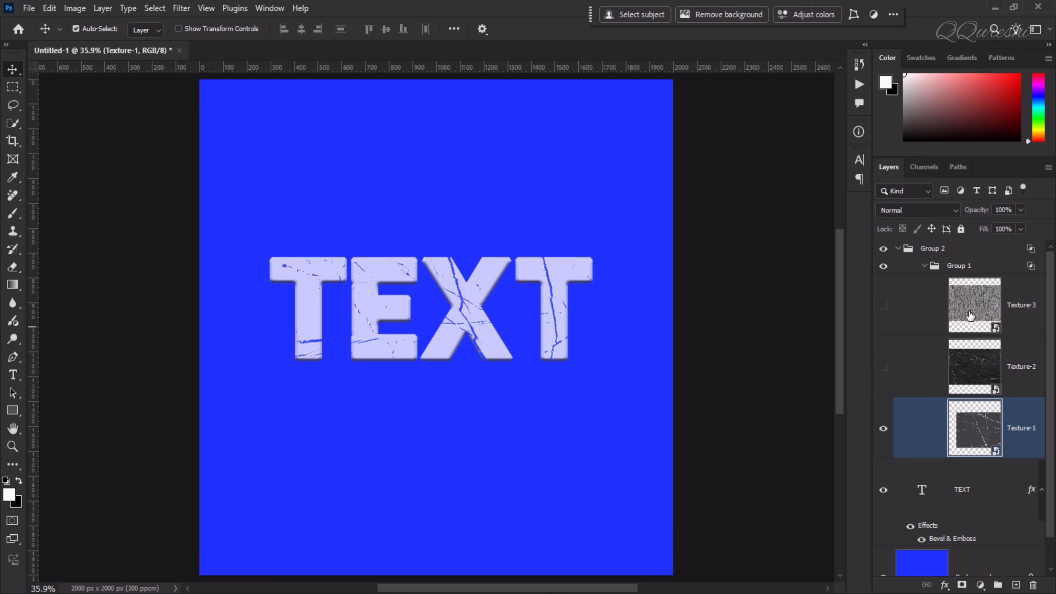
pyautogui.click(923, 266)
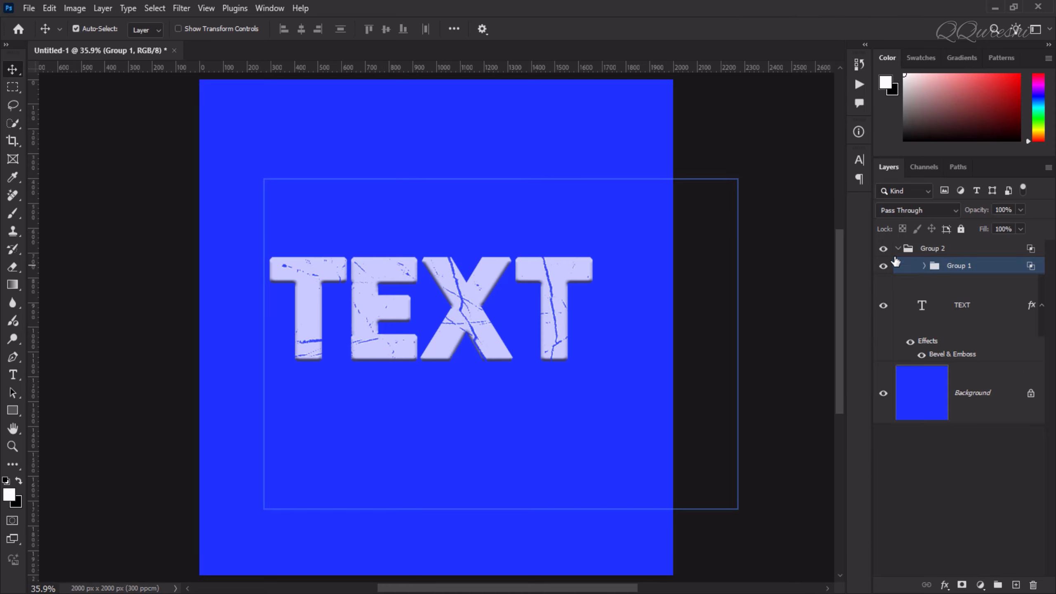
pyautogui.click(898, 249)
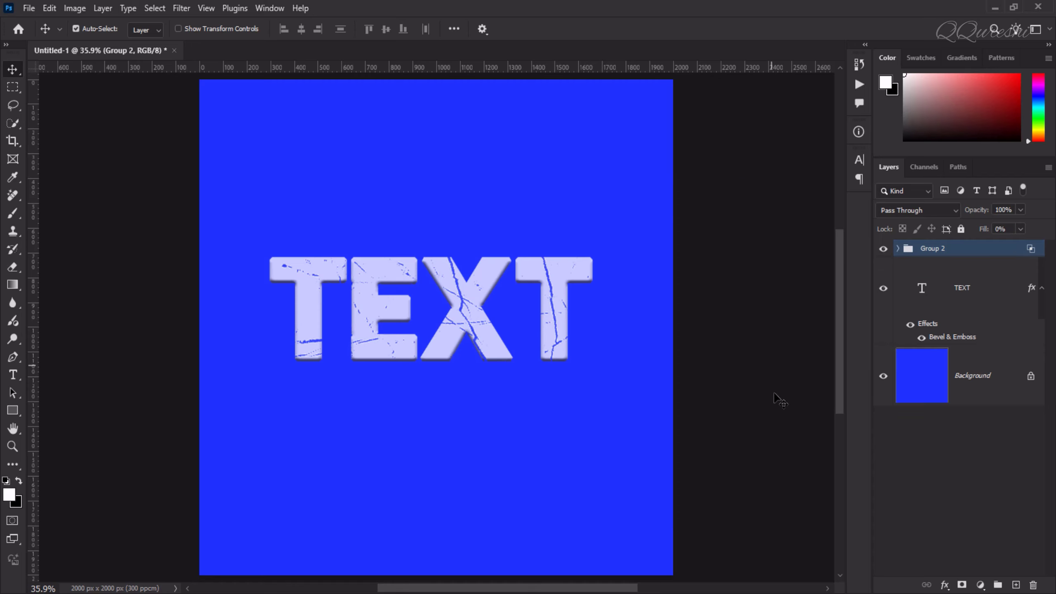